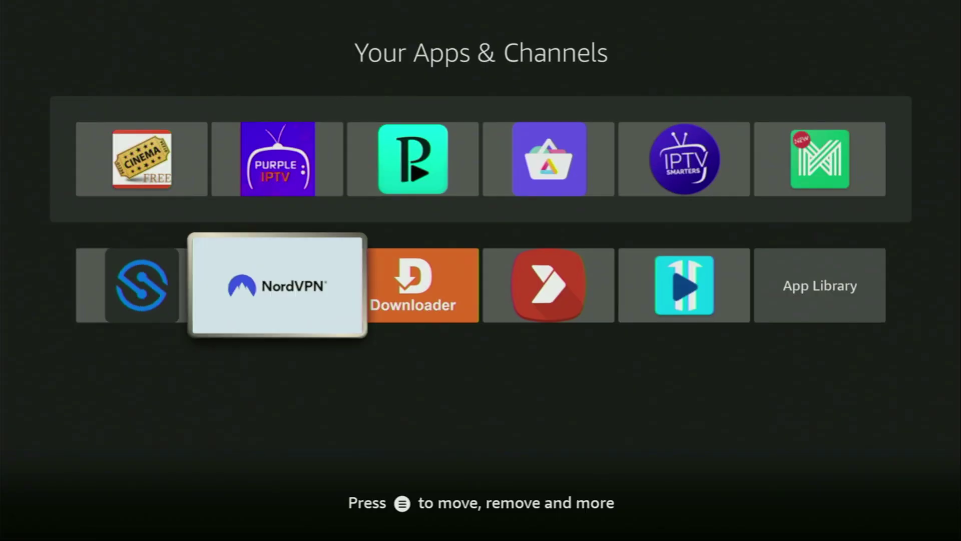
Browse the installed apps in Your Apps & Channels toward Downloader.
key("Right")
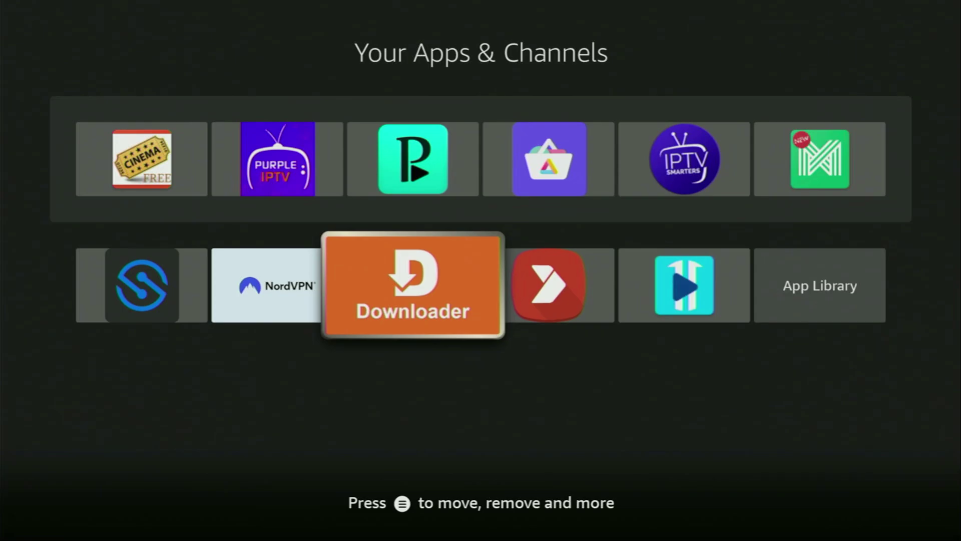
key("Right")
key("Right")
key("Up")
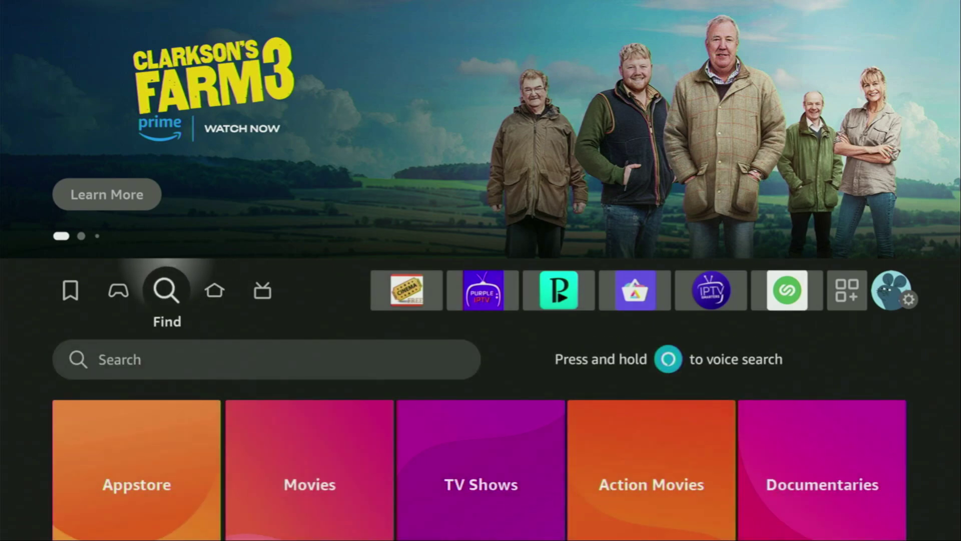
Type 'Do' into the search bar with the on-screen keyboard.
key("Down")
key("Return")
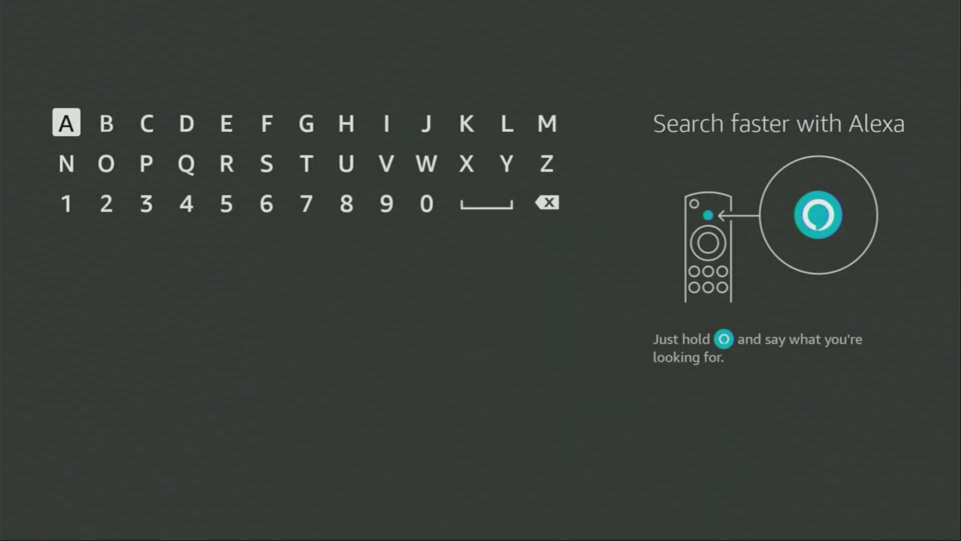
key("Right")
key("Right")
key("Right")
key("Return")
key("Down")
key("Left")
key("Left")
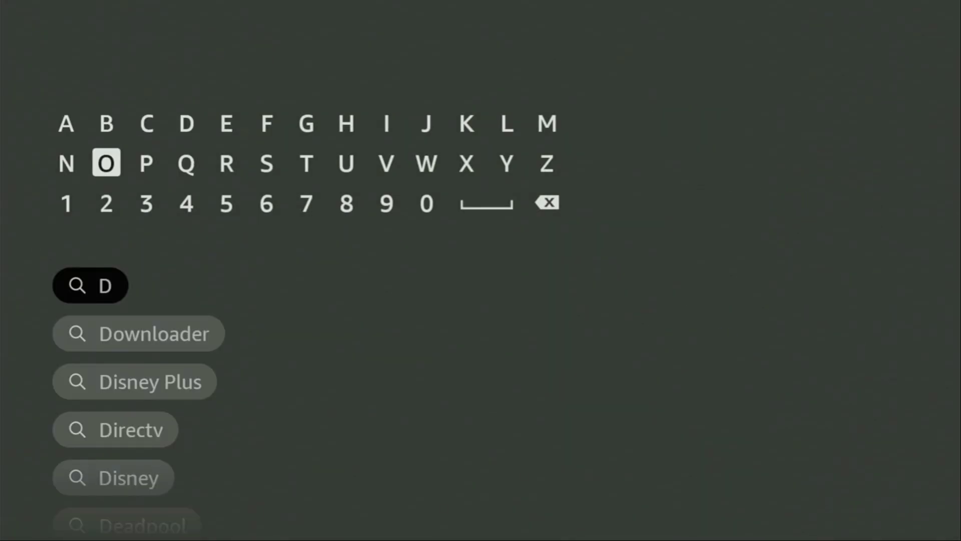
key("Return")
Pick the Downloader suggestion and browse down its search results.
key("Down")
key("Down")
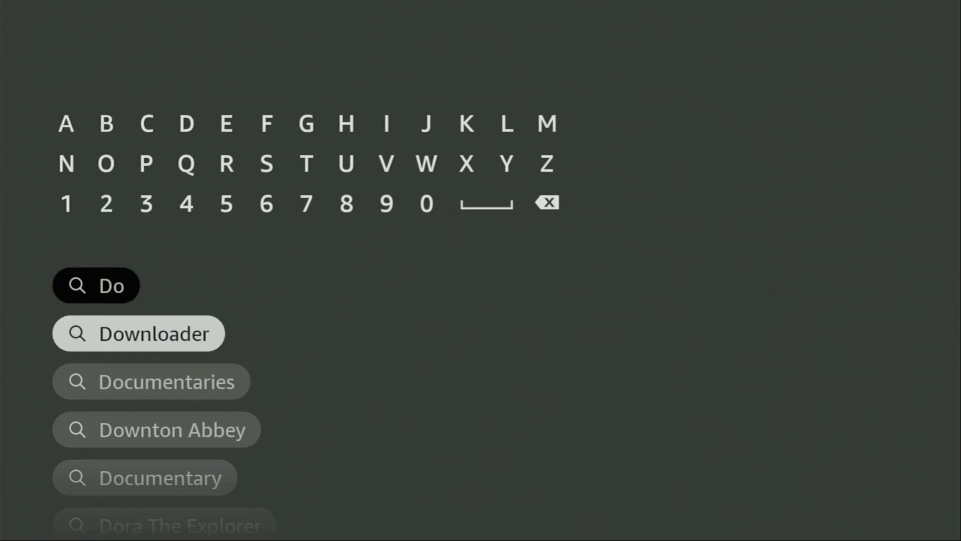
key("Return")
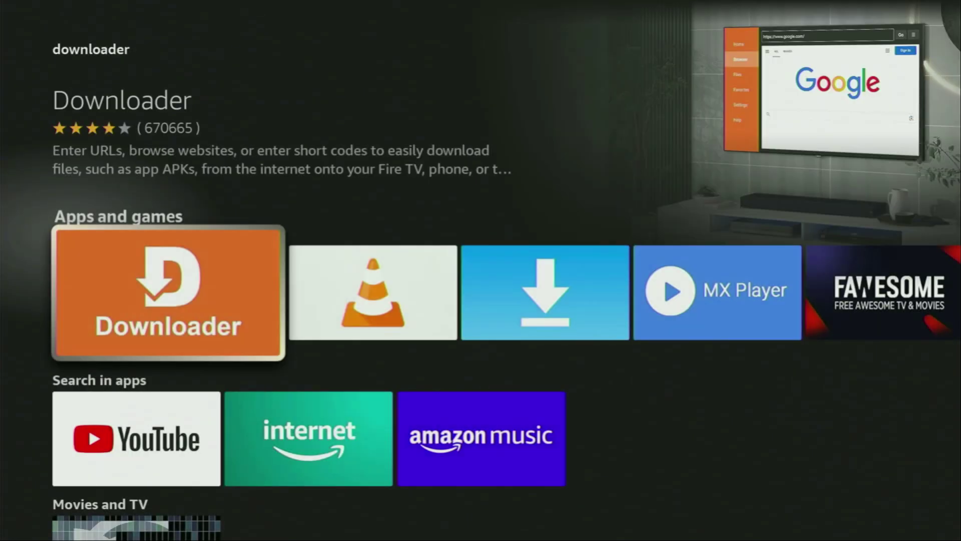
key("Down")
key("Down")
key("Down")
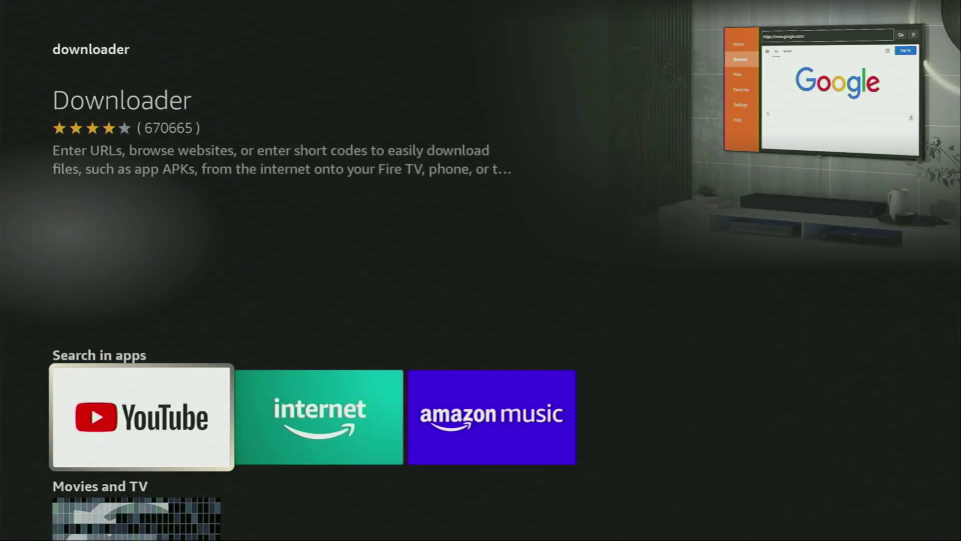
key("Down")
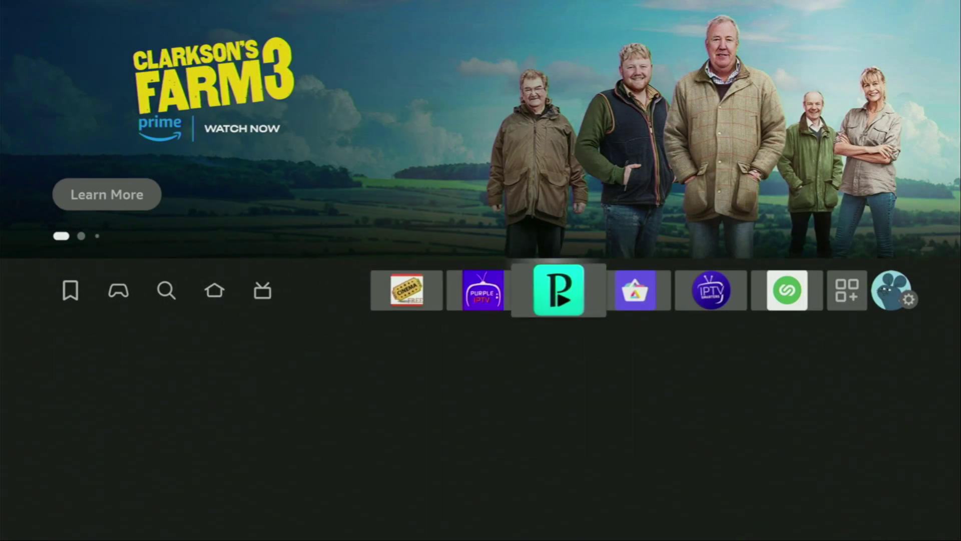
key("Right")
key("Right")
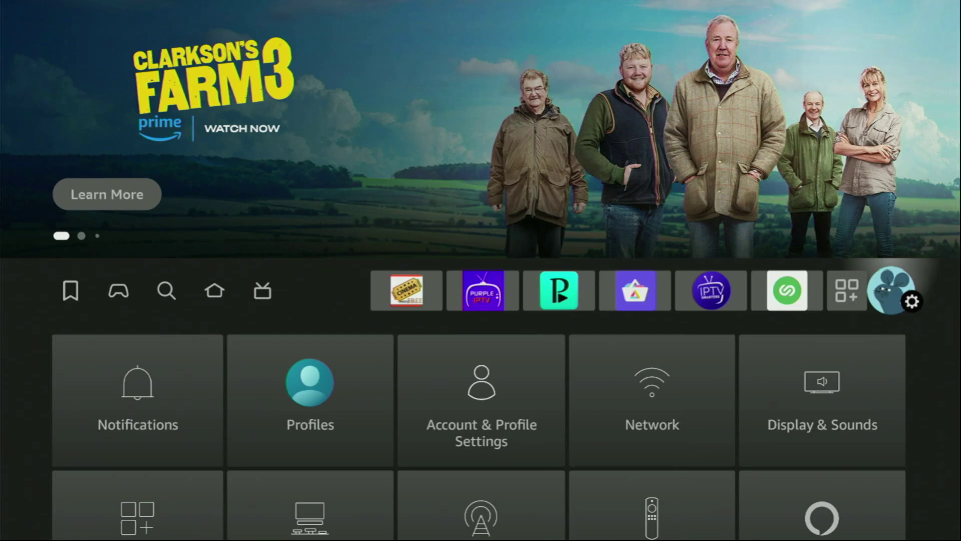
Open the My Fire TV section of Settings.
key("Down")
key("Down")
key("Down")
key("Right")
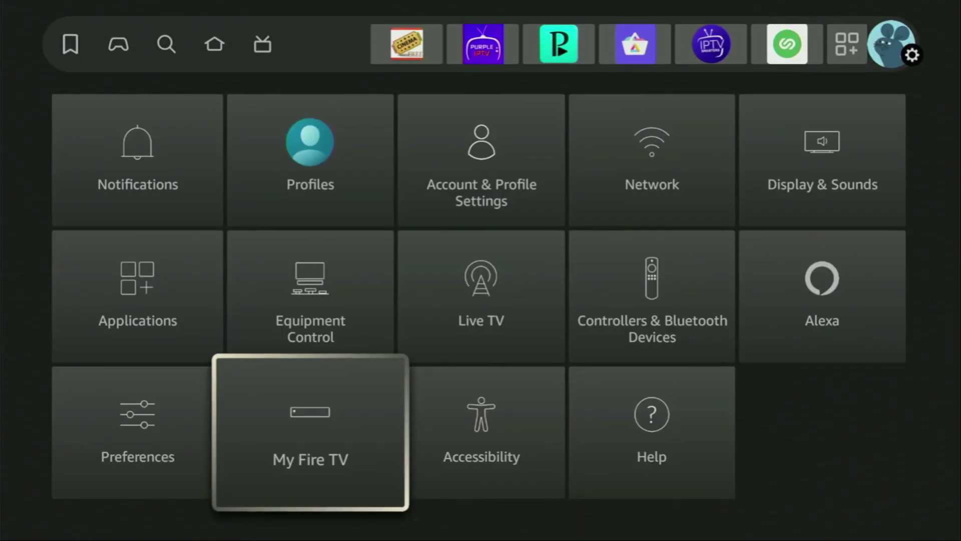
key("Return")
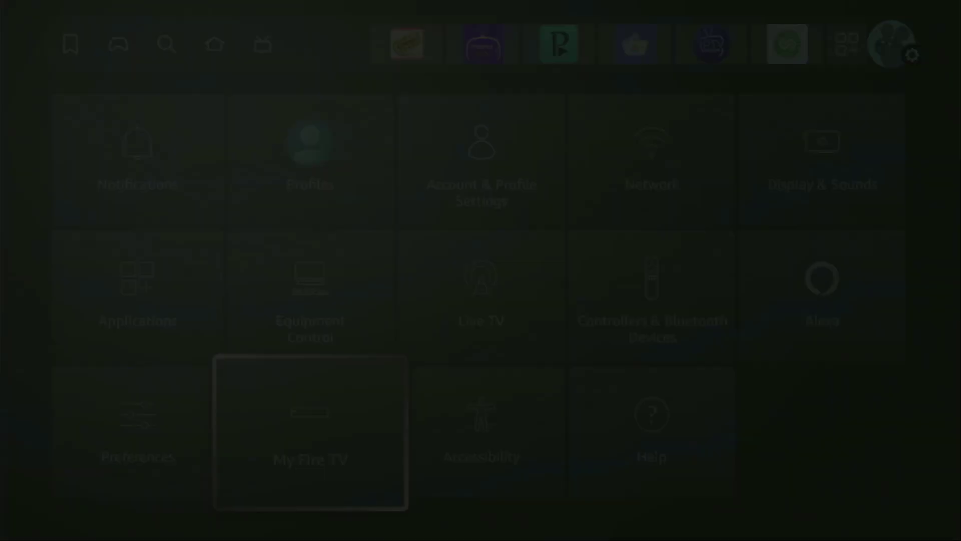
Scroll the My Fire TV list and settle on About.
key("Down")
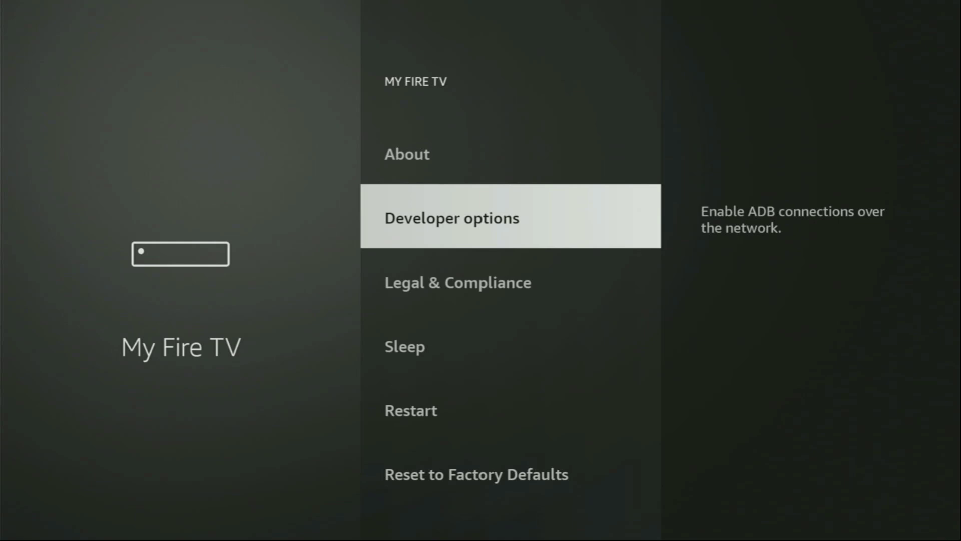
key("Down")
key("Down")
key("Down")
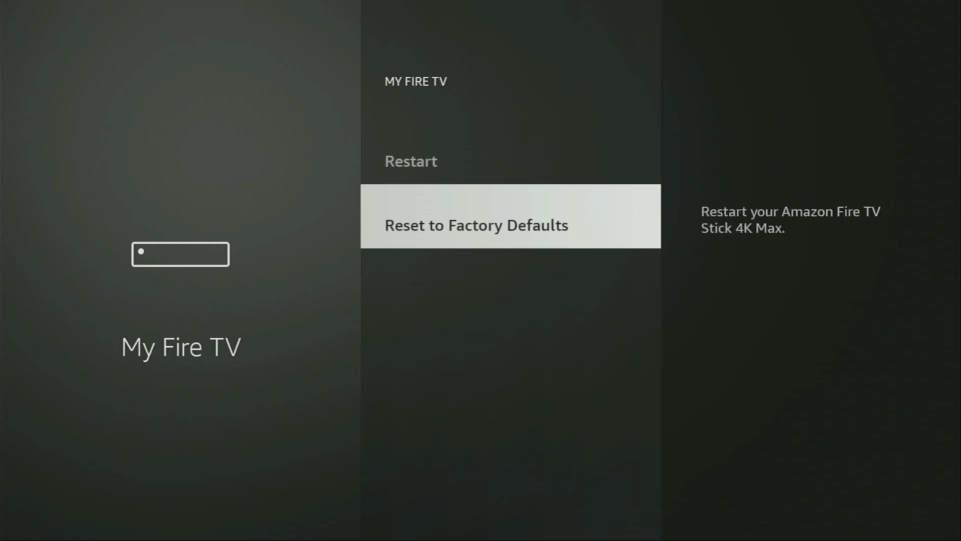
key("Down")
key("Up")
key("Up")
key("Up")
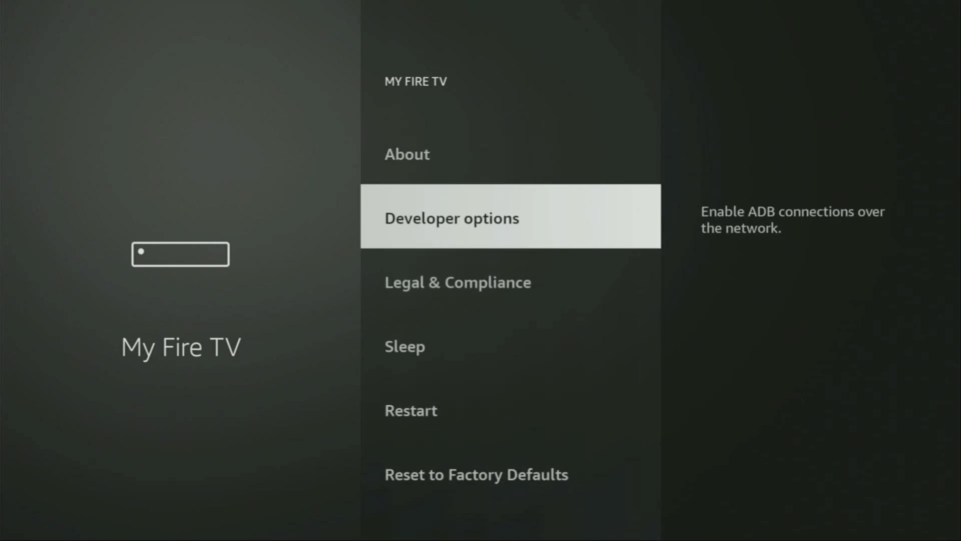
key("Up")
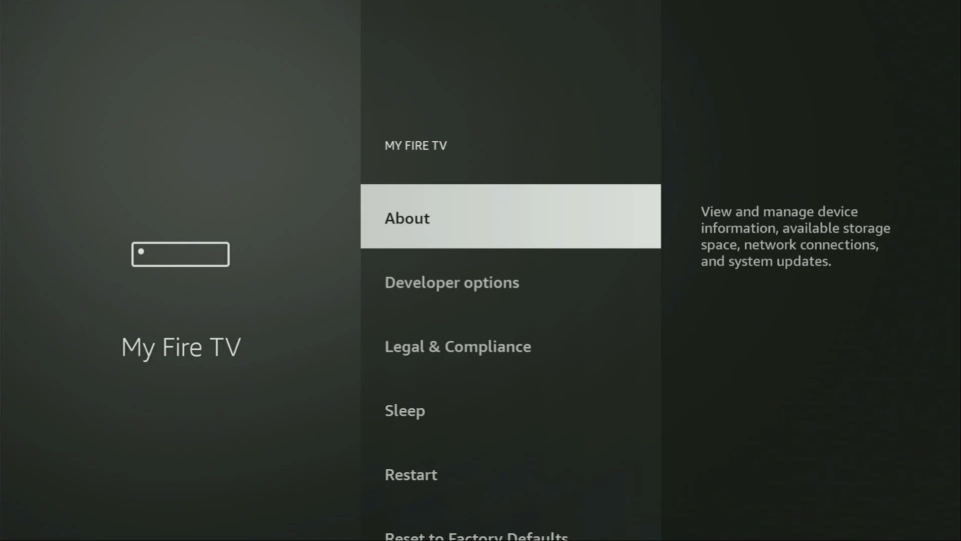
key("Down")
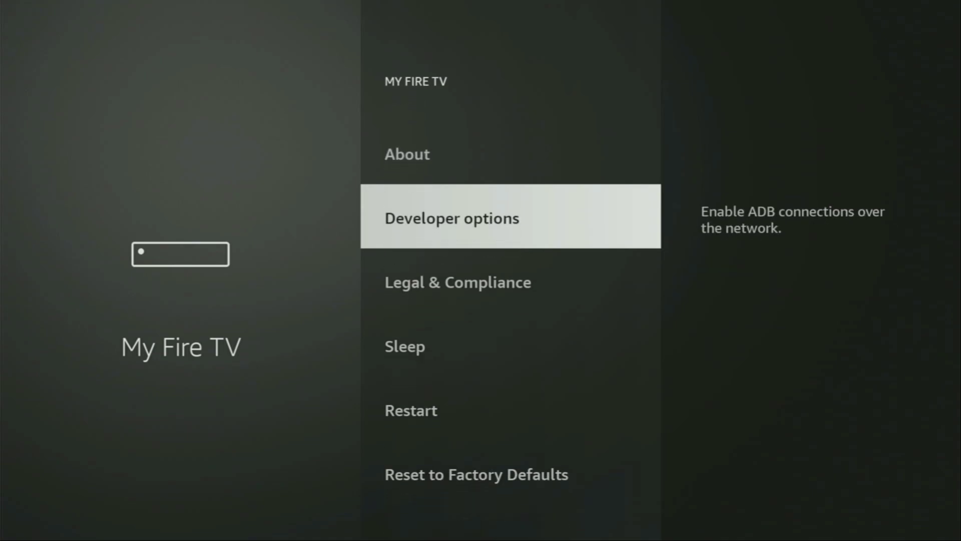
key("Down")
key("Down")
key("Up")
key("Up")
key("Up")
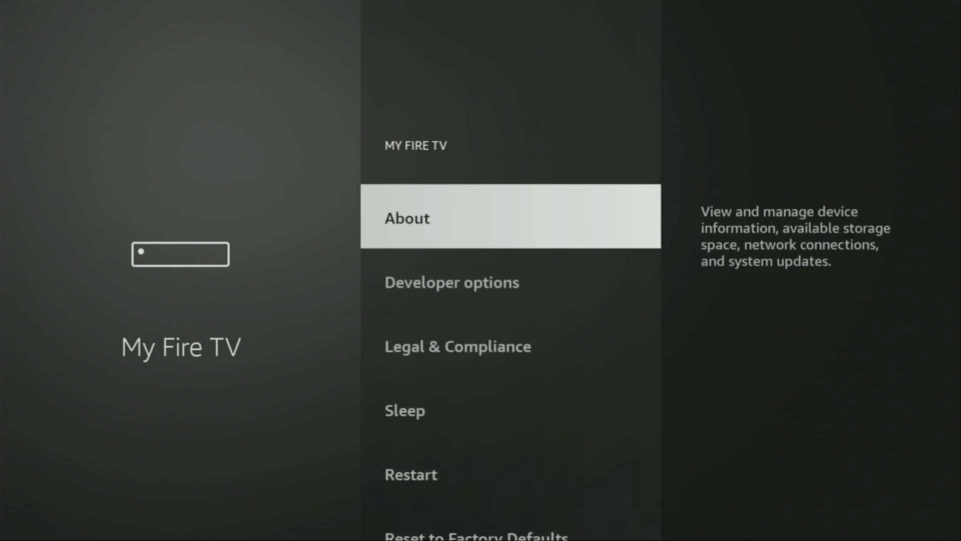
In About, select Fire TV Stick 4K Max to confirm developer mode, then view Storage.
key("Return")
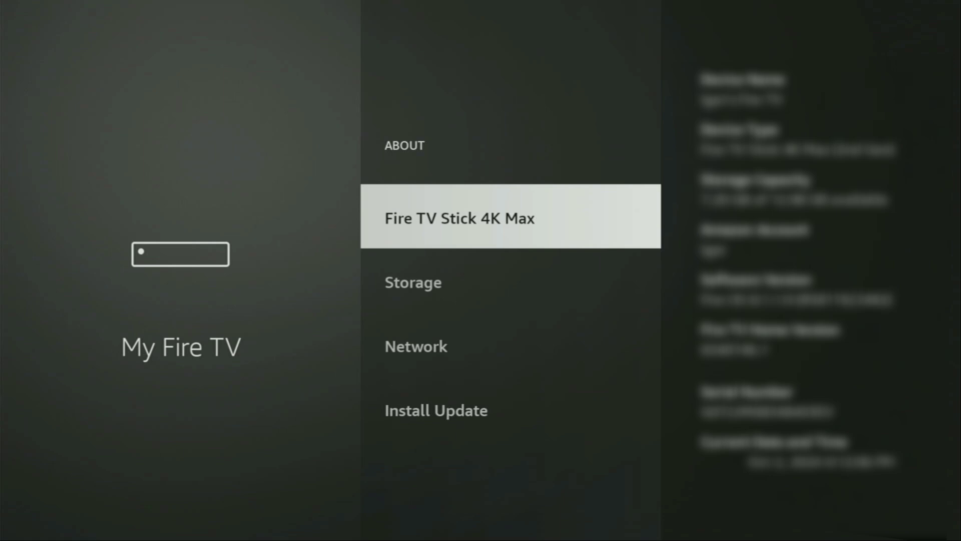
key("Return")
key("Return")
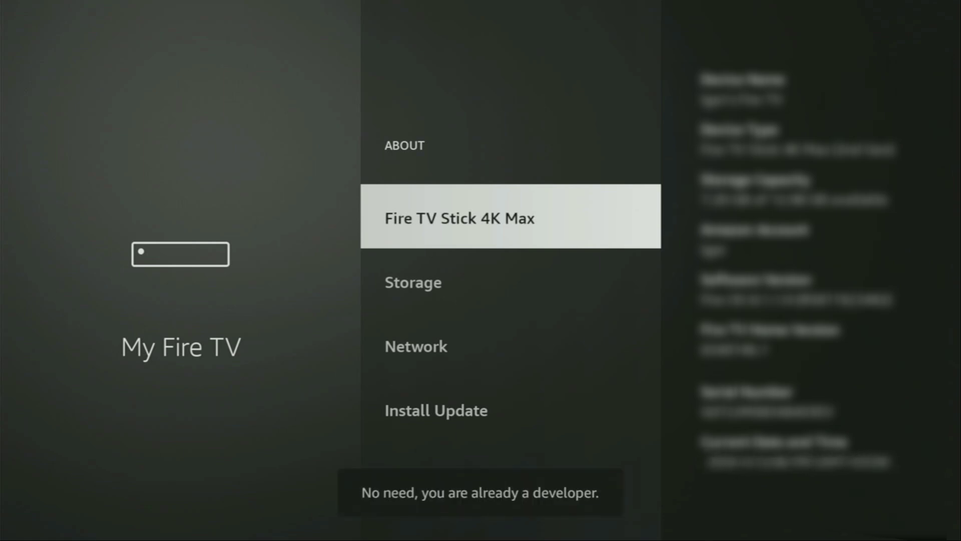
key("Down")
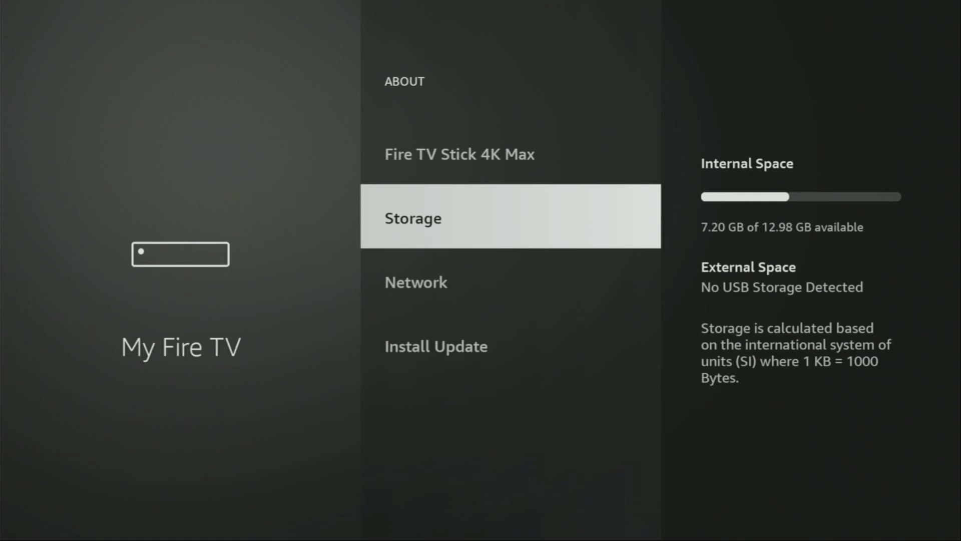
Return to My Fire TV, open Developer Options and turn ADB debugging on.
key("Escape")
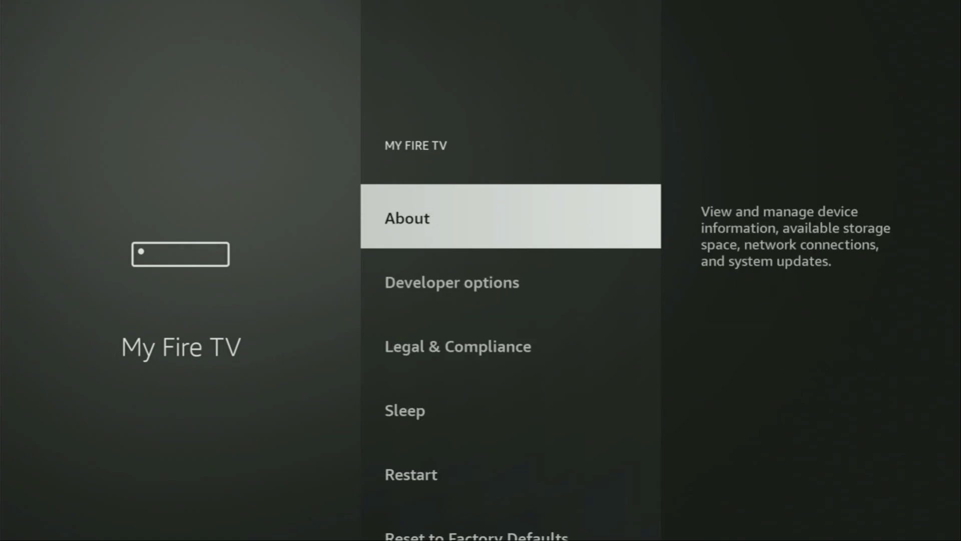
key("Down")
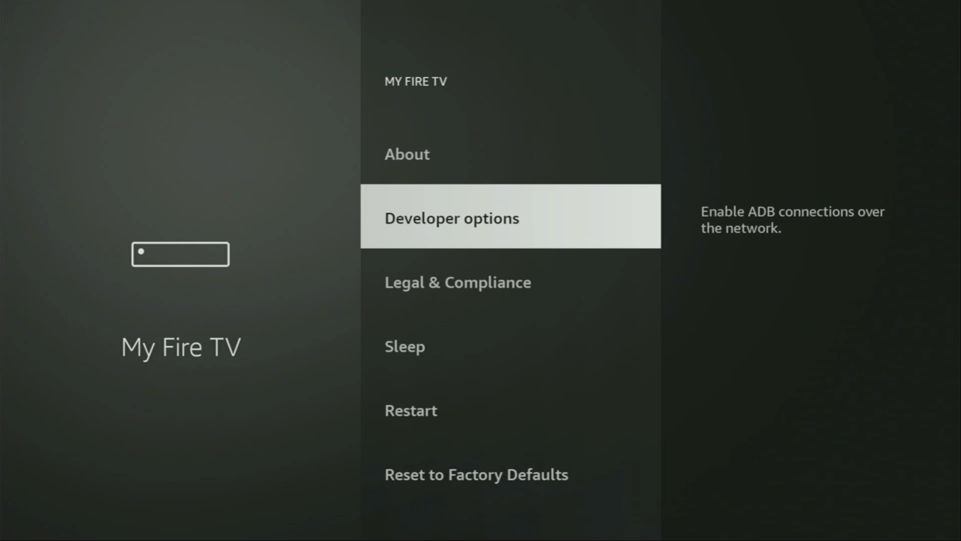
key("Return")
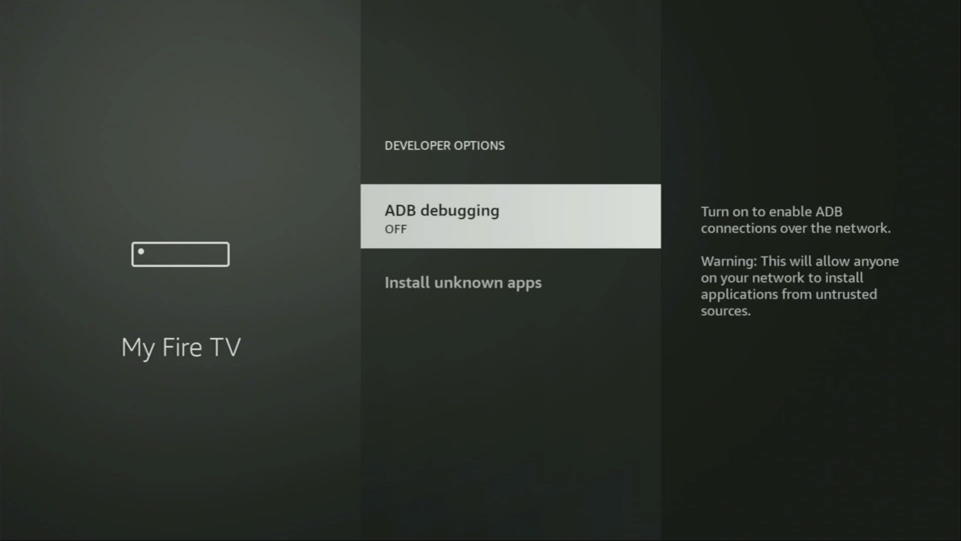
key("Return")
In Install unknown apps, toggle Downloader off and back on so it reads ON.
key("Down")
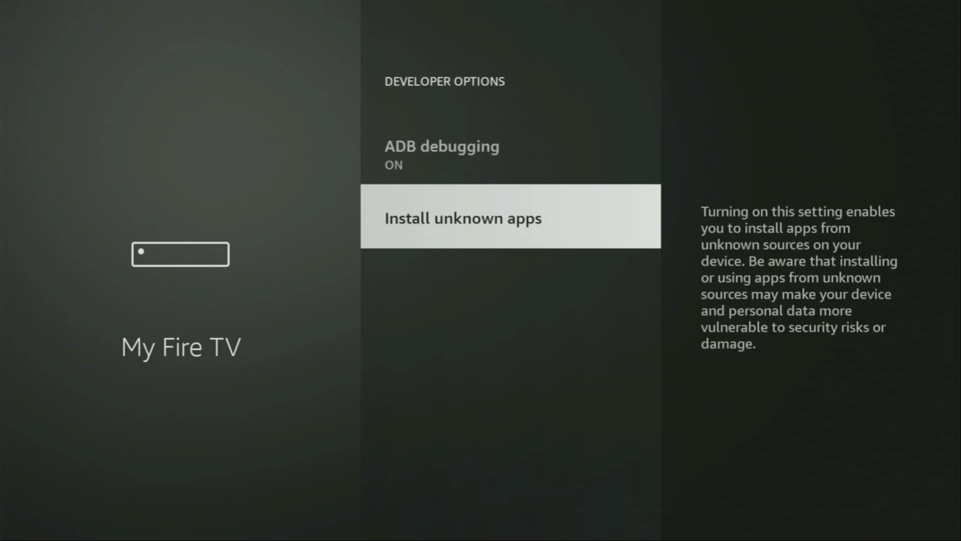
key("Return")
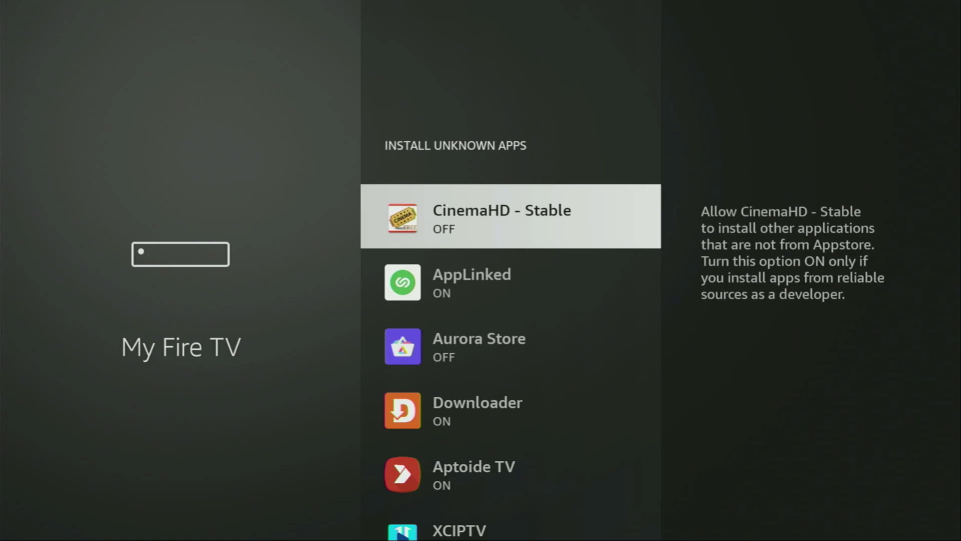
key("Down")
key("Down")
key("Down")
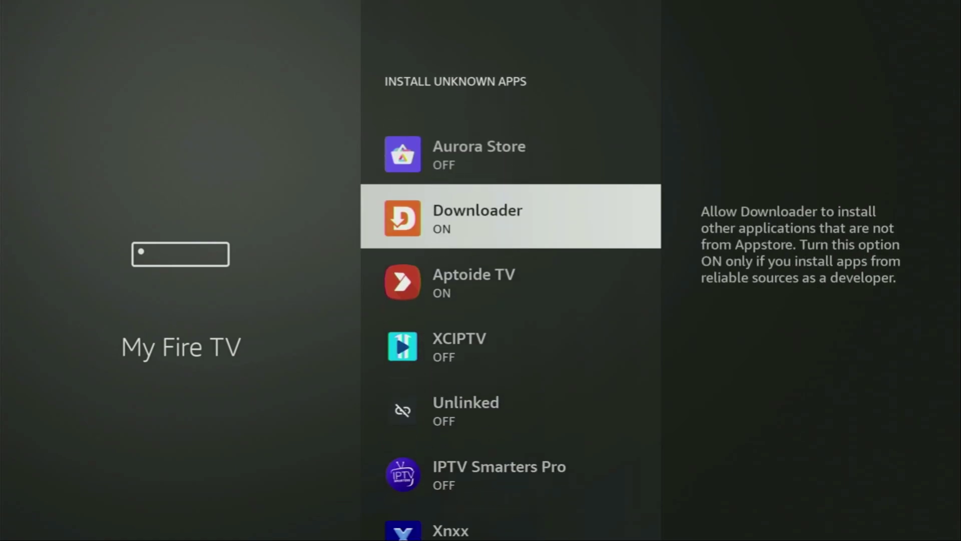
key("Return")
key("Return")
key("Up")
key("Up")
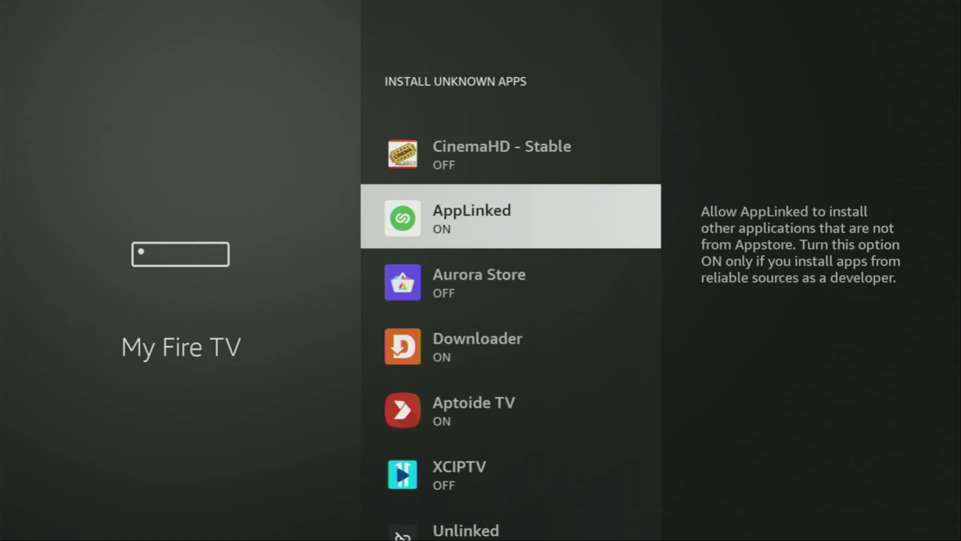
key("Up")
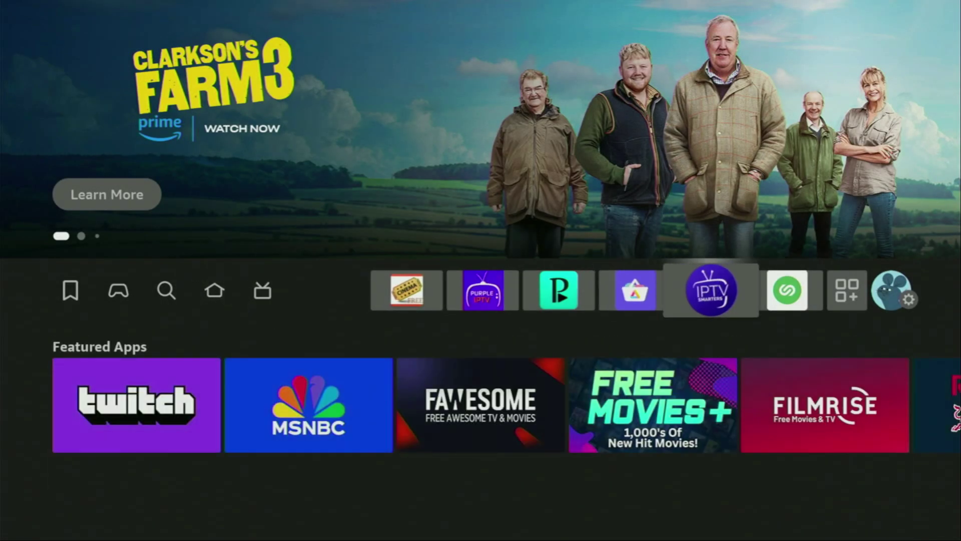
Open Your Apps & Channels and highlight the NordVPN tile beside Downloader.
key("Return")
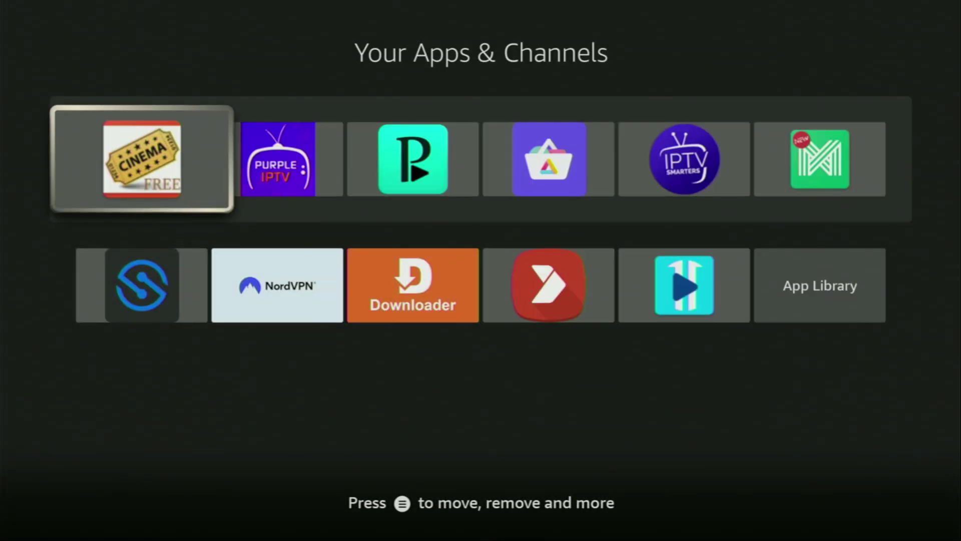
key("Down")
key("Right")
key("Right")
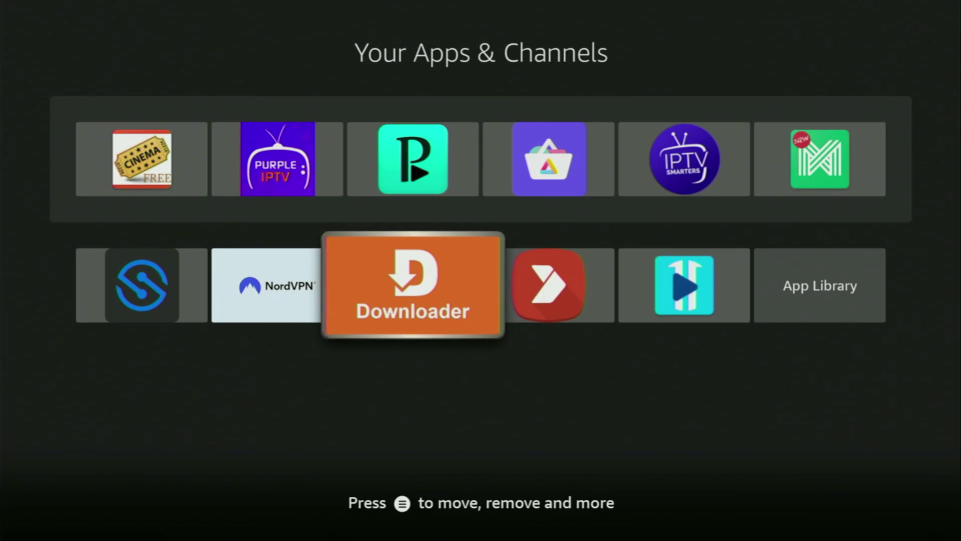
key("Left")
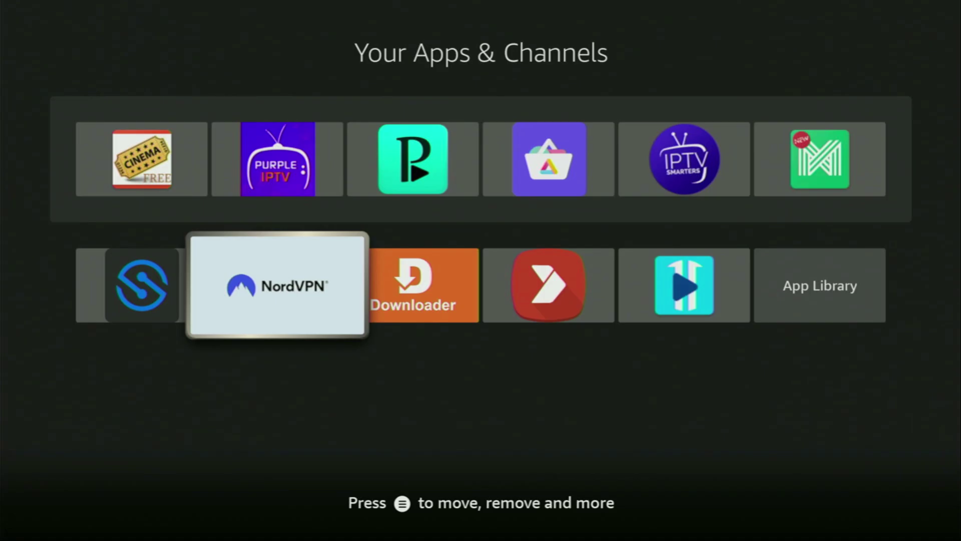
Launch NordVPN and open the full country list.
key("Return")
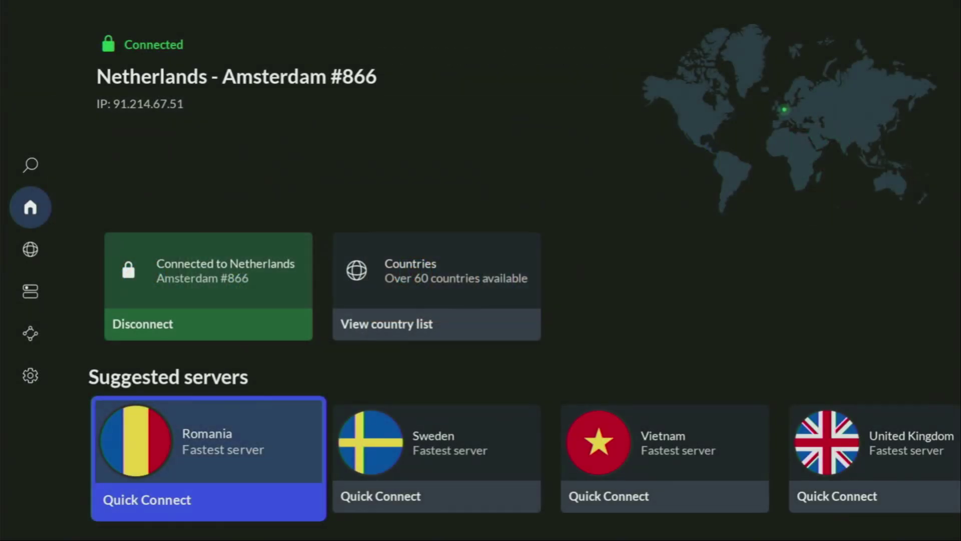
key("Right")
key("Right")
key("Right")
key("Up")
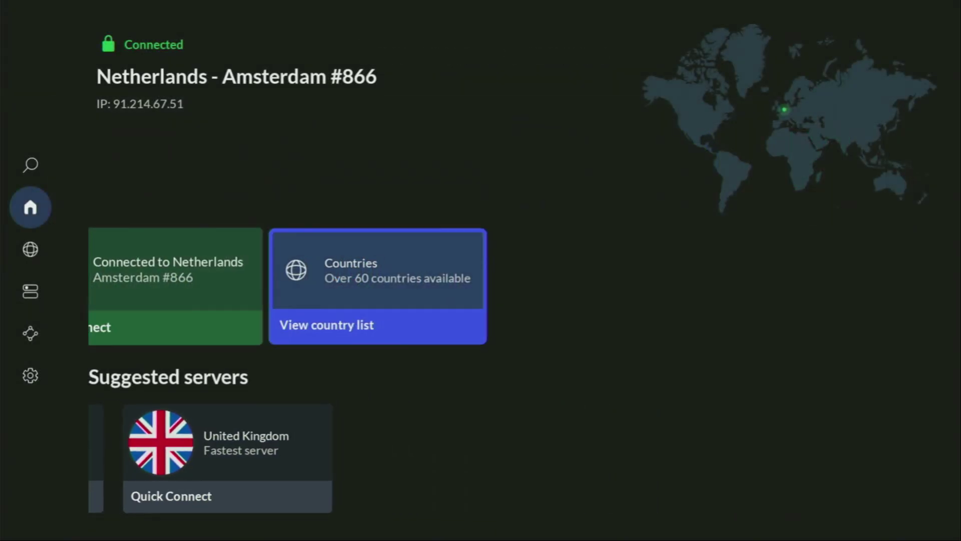
key("Return")
Navigate the country grid up to Morocco and Quick Connect to the Rabat virtual server.
key("Down")
key("Down")
key("Down")
key("Down")
key("Down")
key("Down")
key("Down")
key("Down")
key("Down")
key("Down")
key("Down")
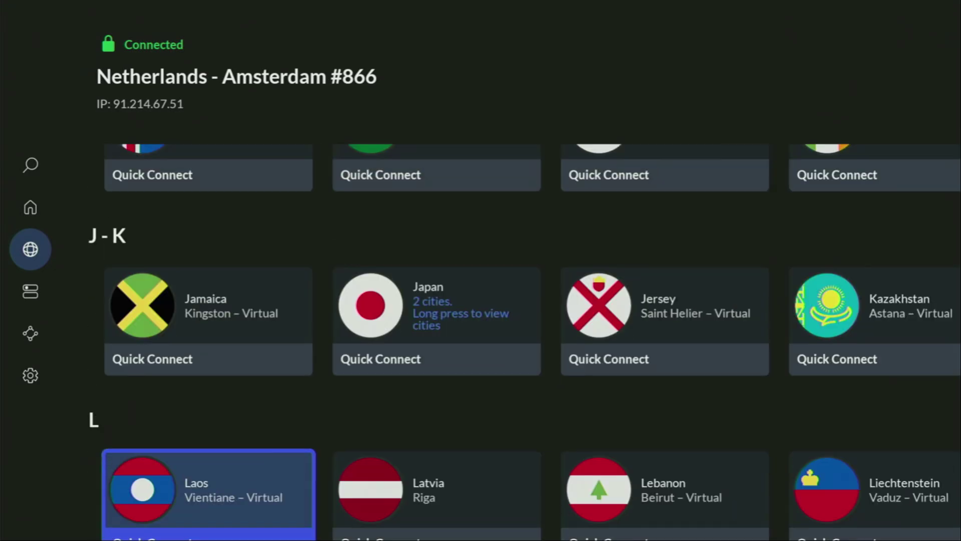
key("Down")
key("Down")
key("Down")
key("Down")
key("Down")
key("Down")
key("Down")
key("Down")
key("Right")
key("Right")
key("Right")
key("Right")
key("Right")
key("Right")
key("Right")
key("Up")
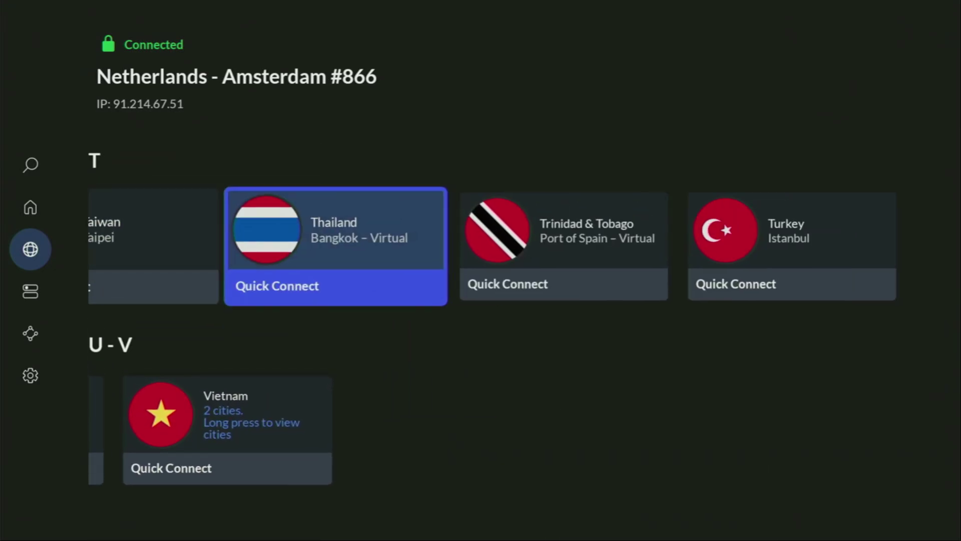
key("Right")
key("Right")
key("Up")
key("Right")
key("Right")
key("Right")
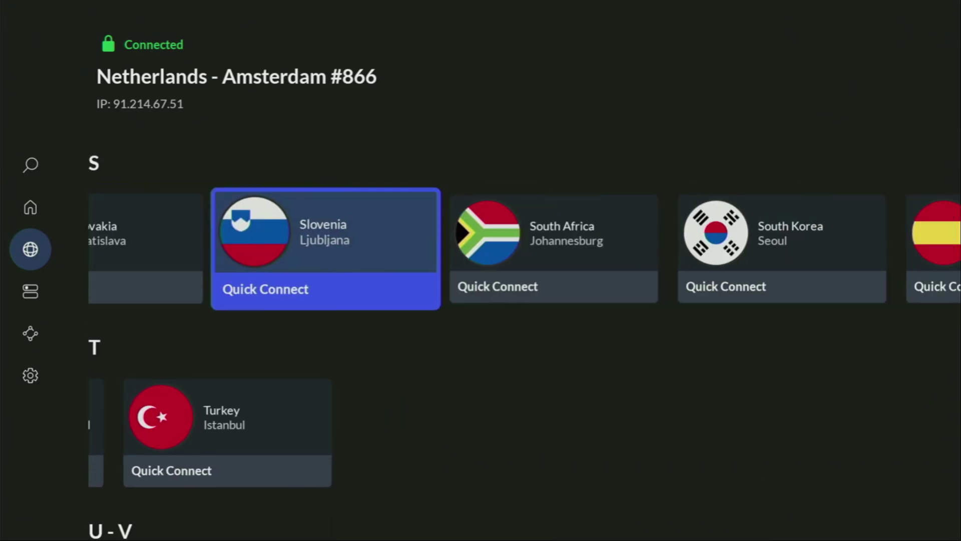
key("Right")
key("Right")
key("Right")
key("Right")
key("Right")
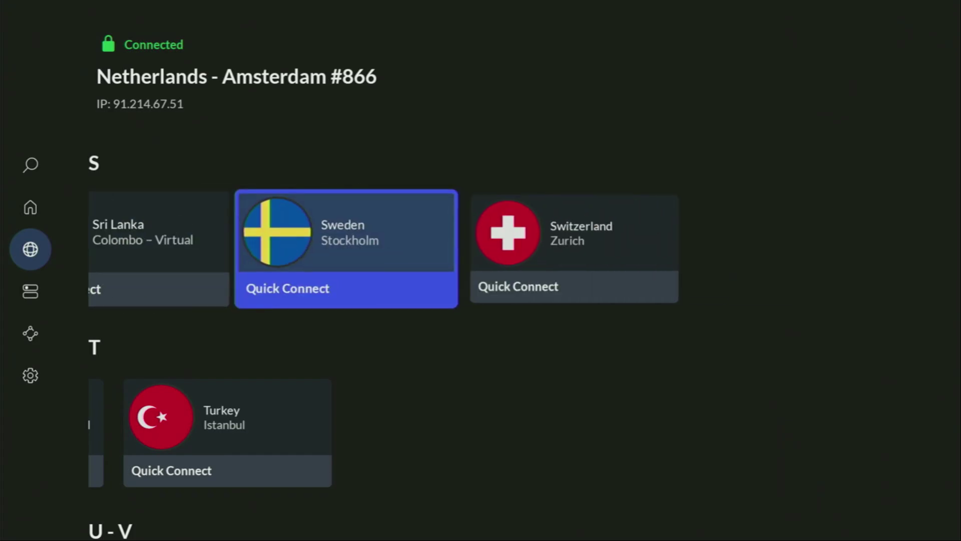
key("Up")
key("Left")
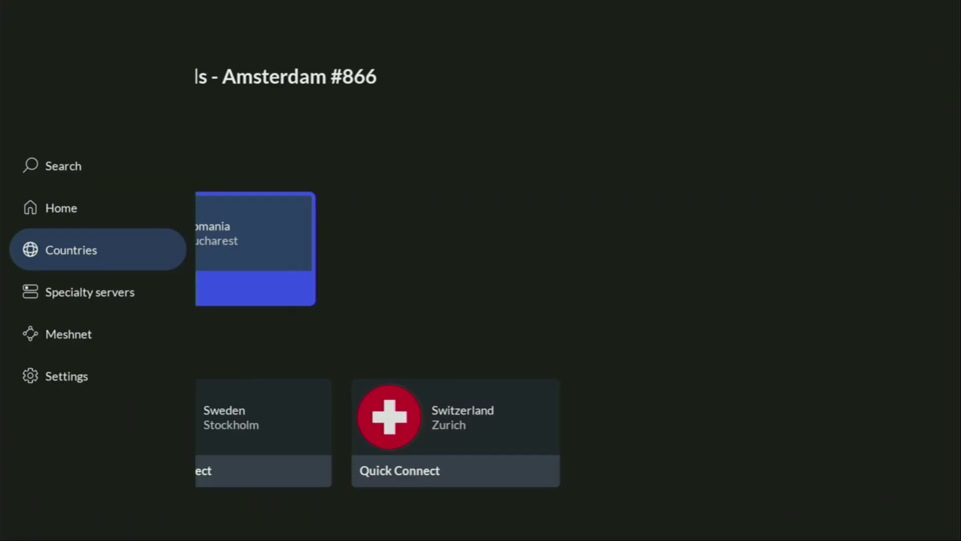
key("Right")
key("Up")
key("Right")
key("Right")
key("Right")
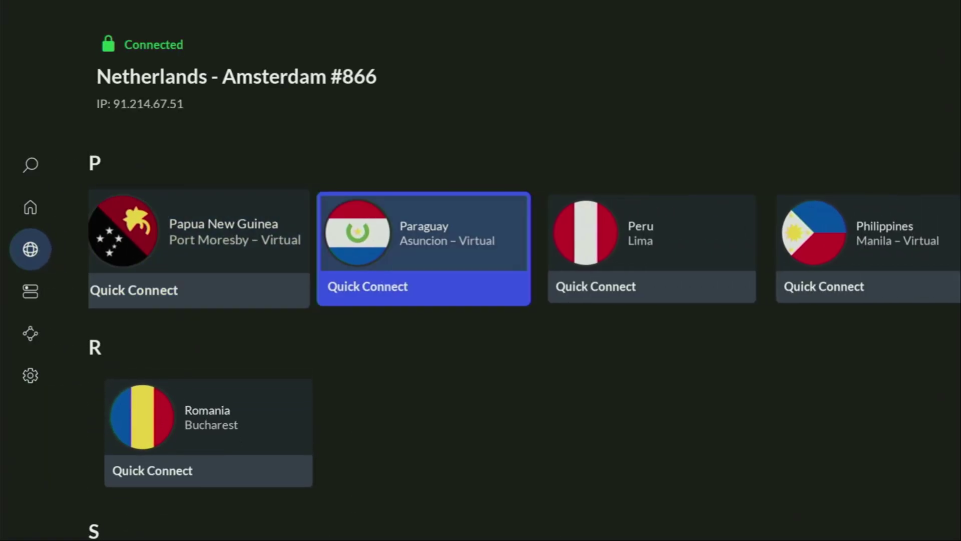
key("Right")
key("Right")
key("Right")
key("Right")
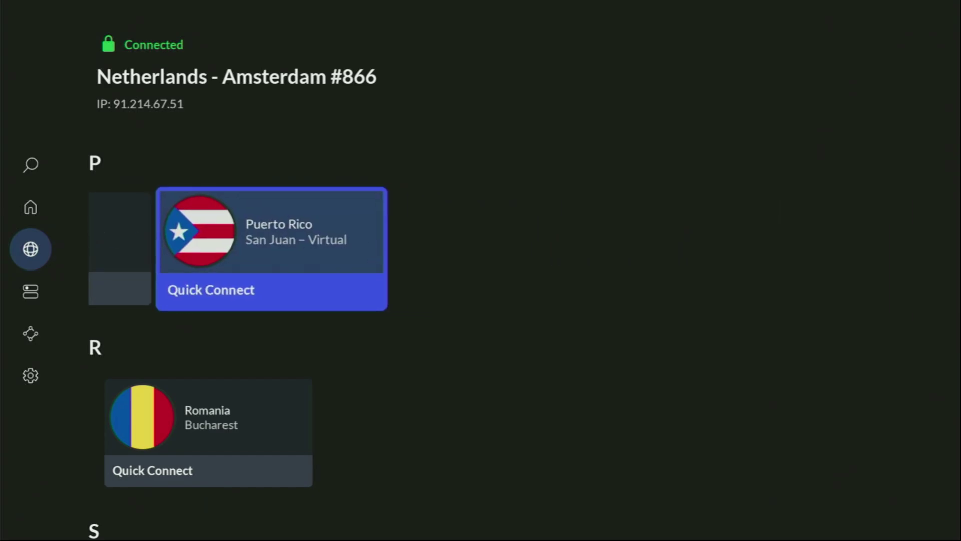
key("Up")
key("Right")
key("Right")
key("Right")
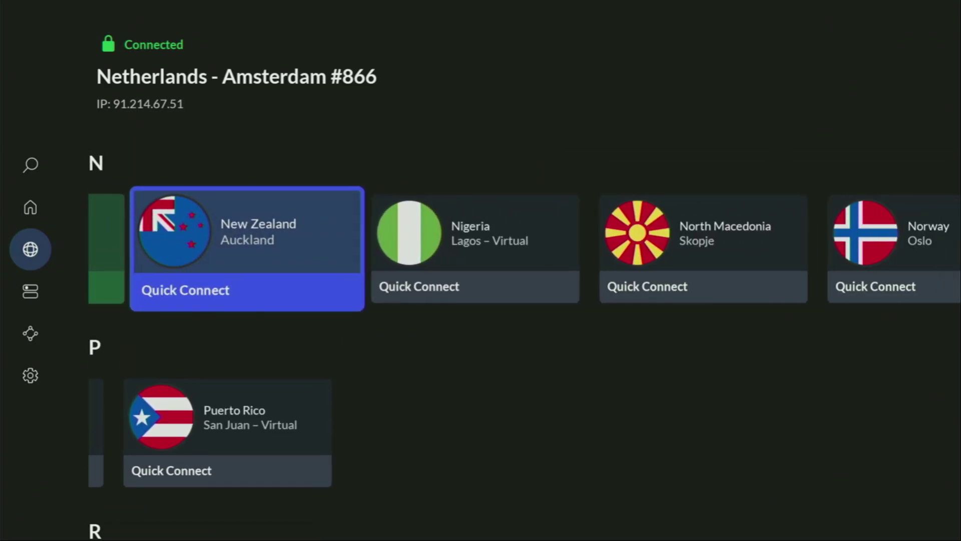
key("Right")
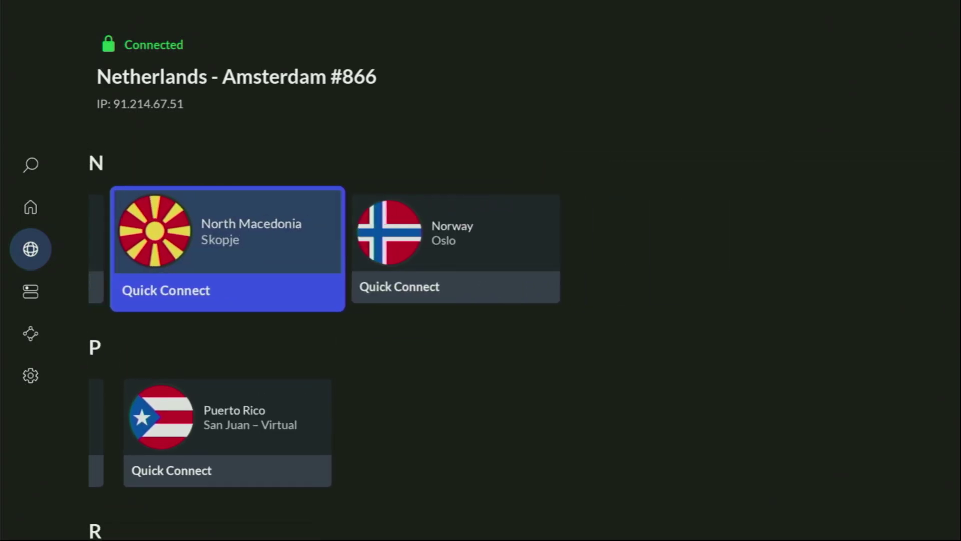
key("Up")
key("Right")
key("Right")
key("Right")
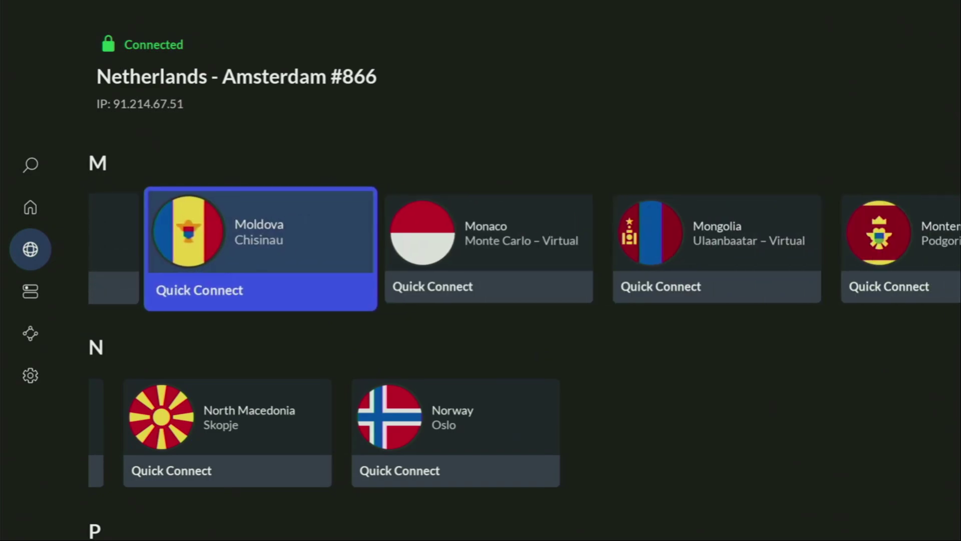
key("Right")
key("Right")
key("Right")
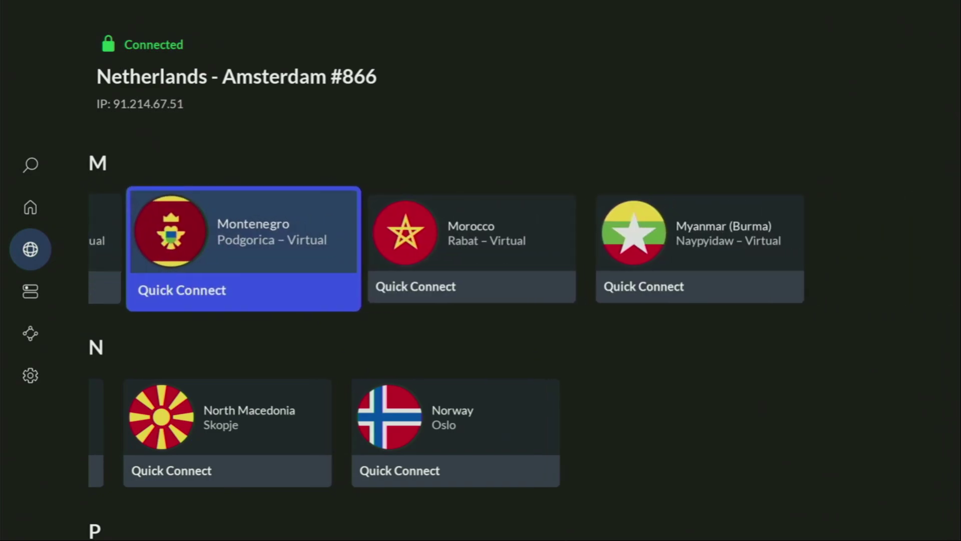
key("Right")
key("Return")
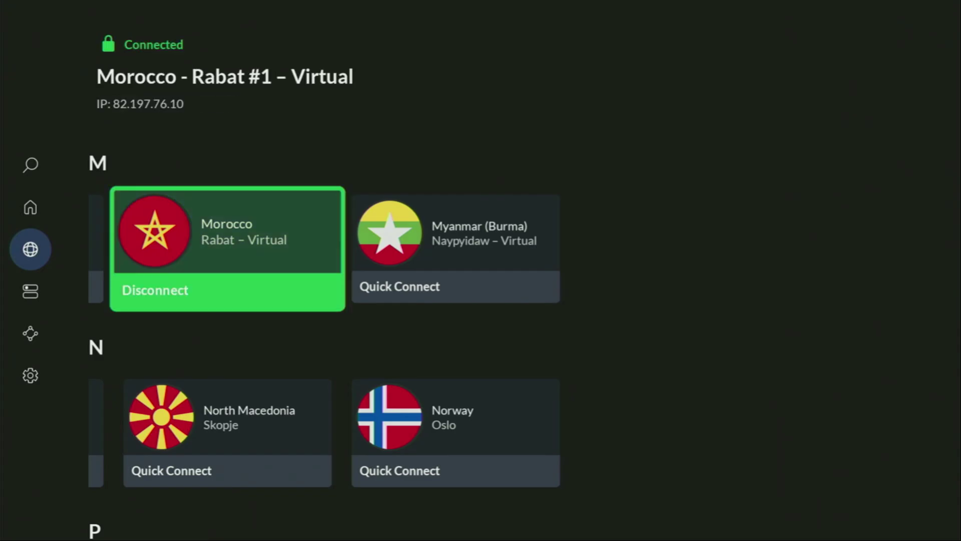
Browse further up the grid through the L countries to Luxembourg and J–K.
key("Up")
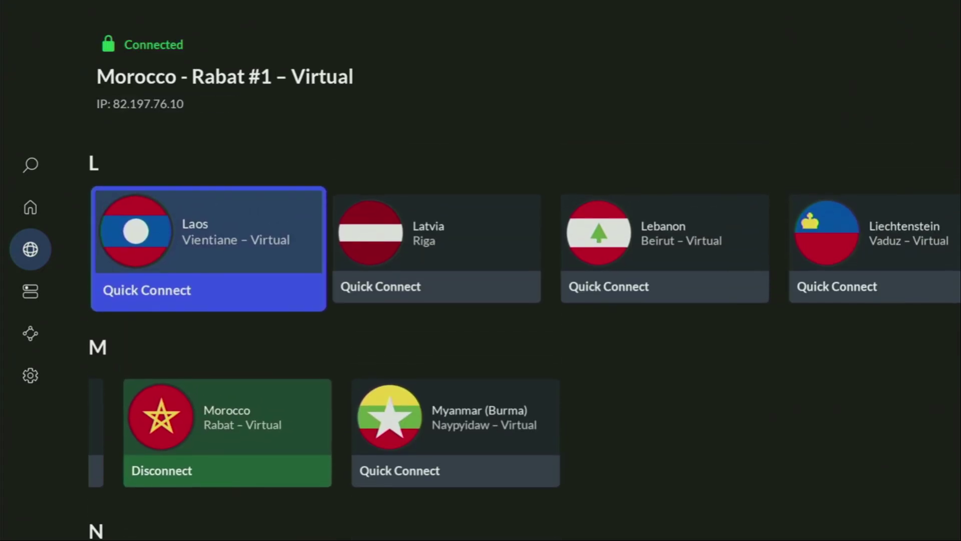
key("Right")
key("Right")
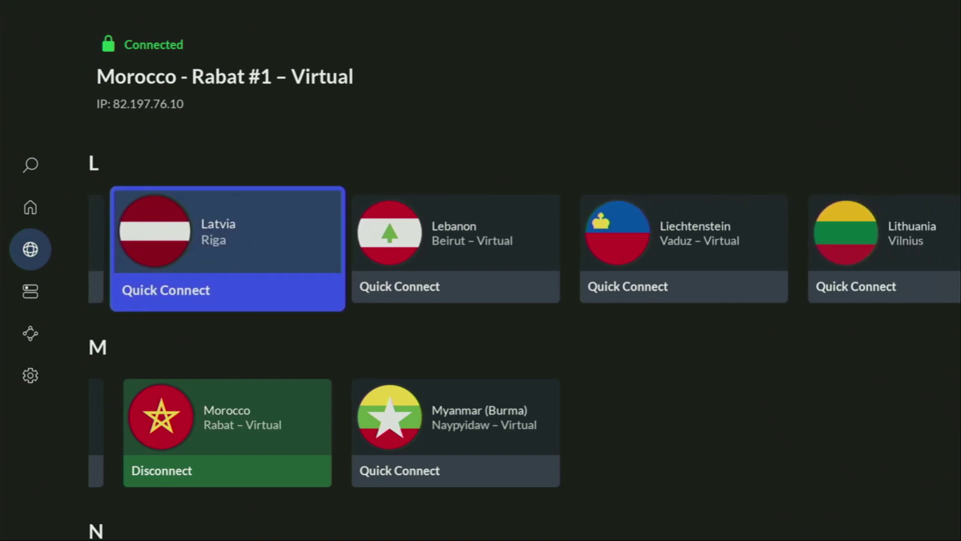
key("Right")
key("Right")
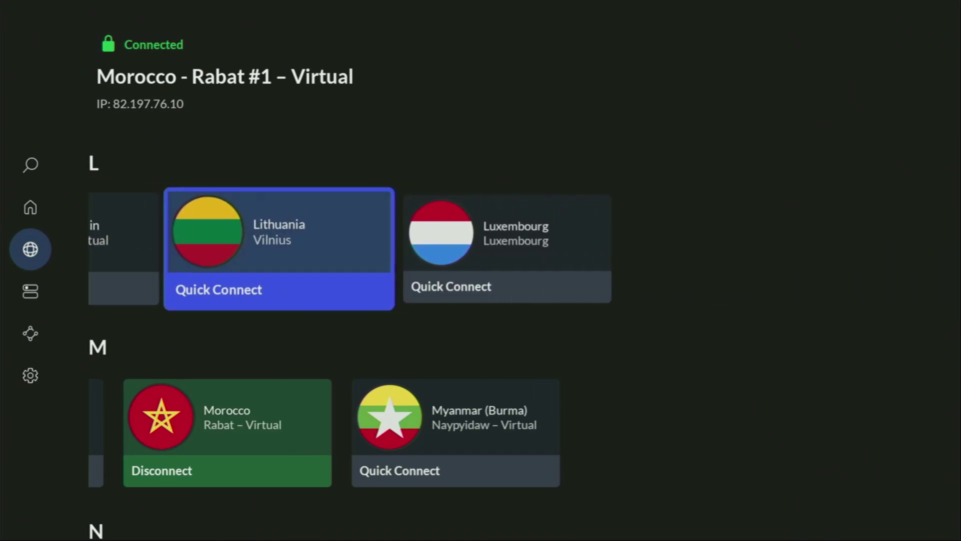
key("Right")
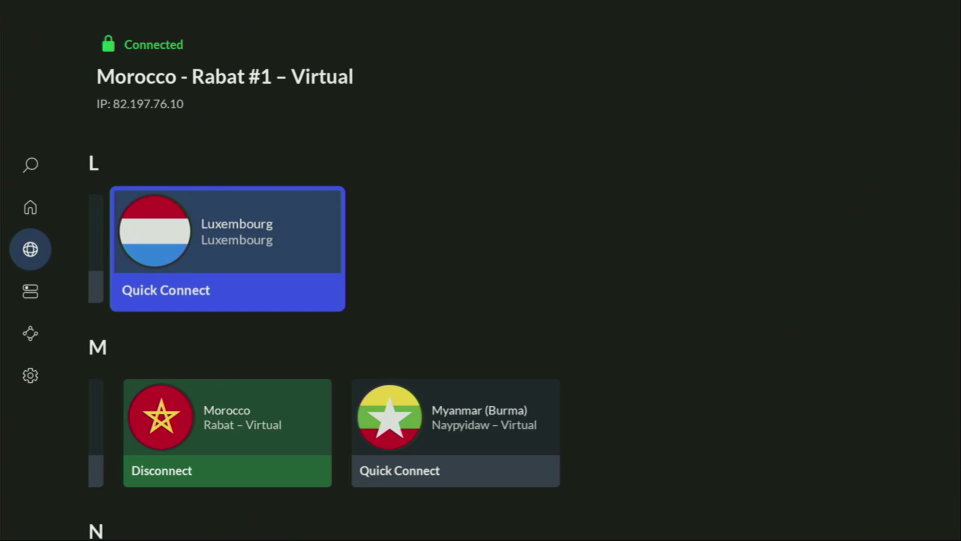
key("Up")
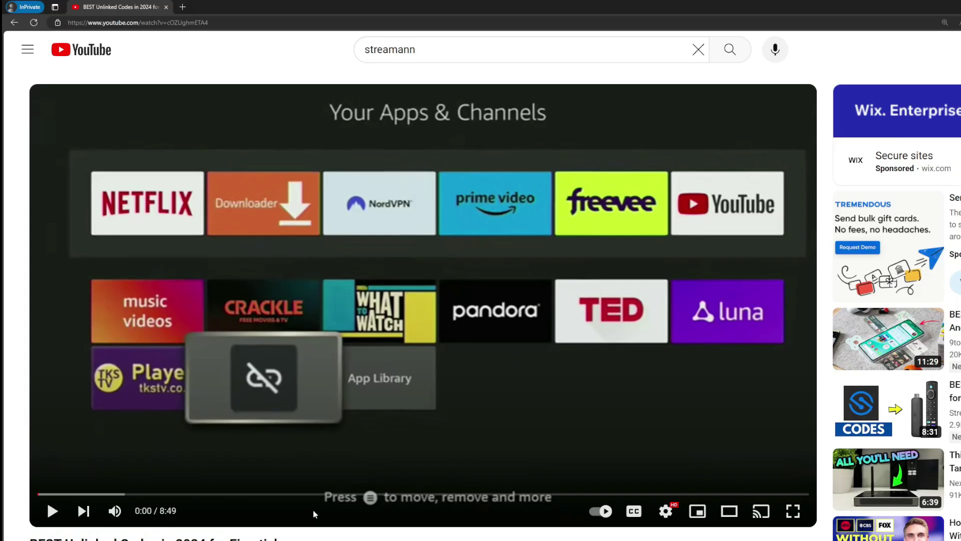
scroll(348, 436, "down", 7)
left_click(328, 317)
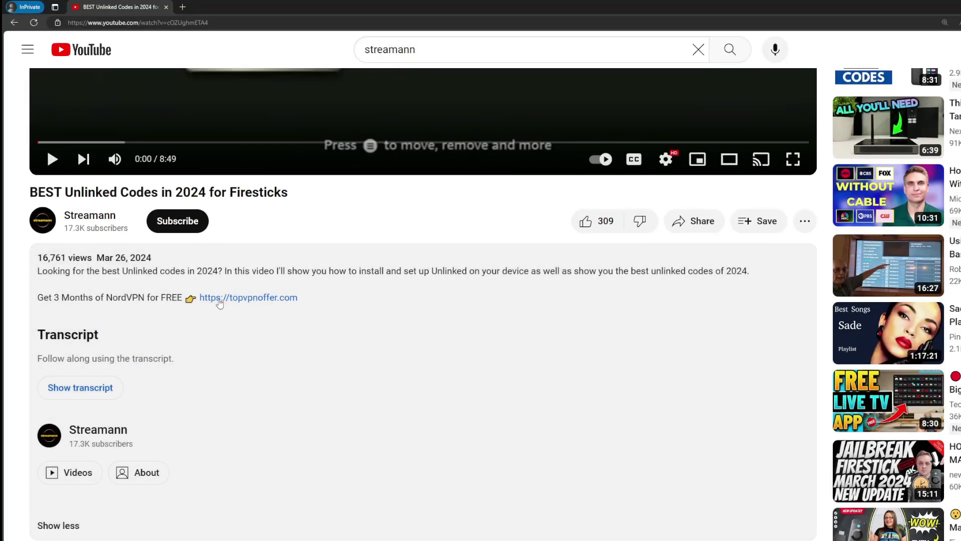
scroll(235, 315, "down", 5)
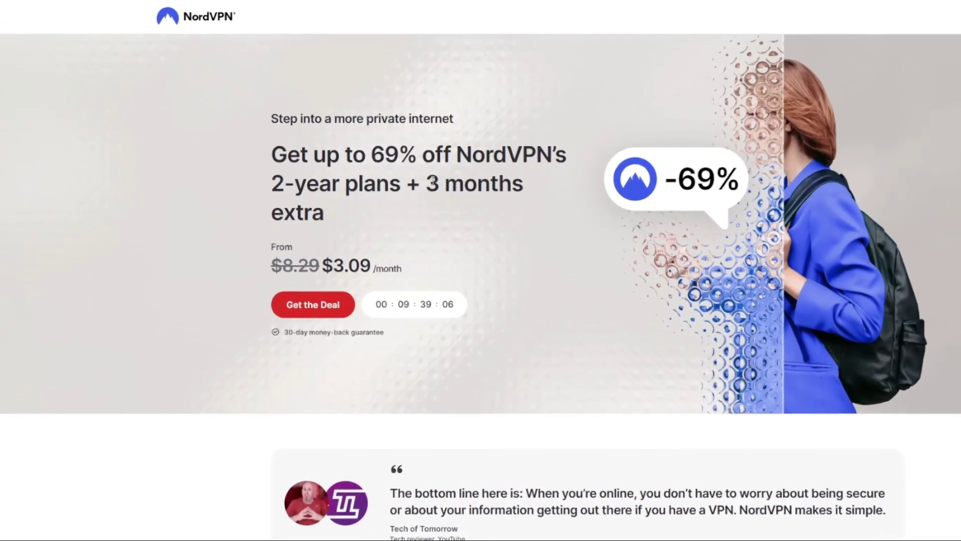
left_click_drag(425, 183, 535, 207)
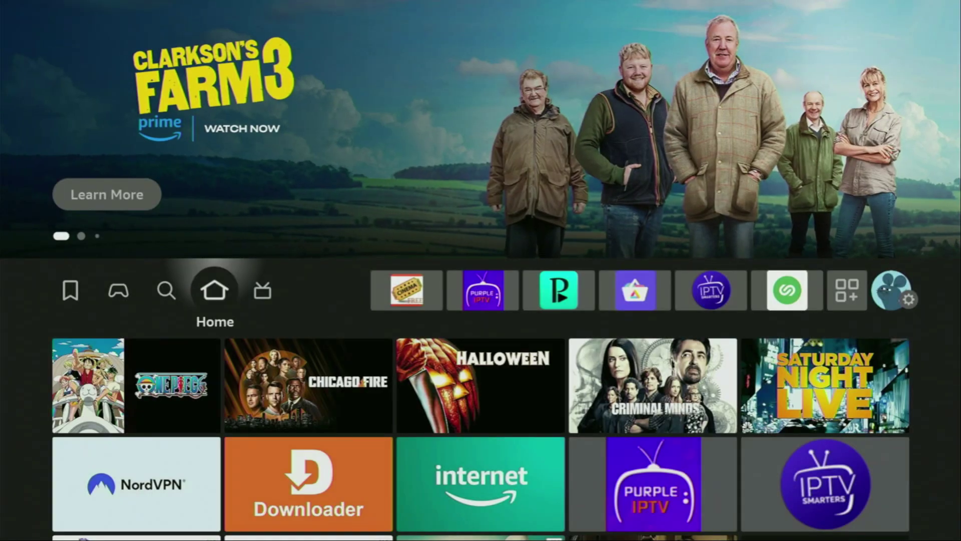
Go to Your Apps & Channels and launch Downloader.
key("Right")
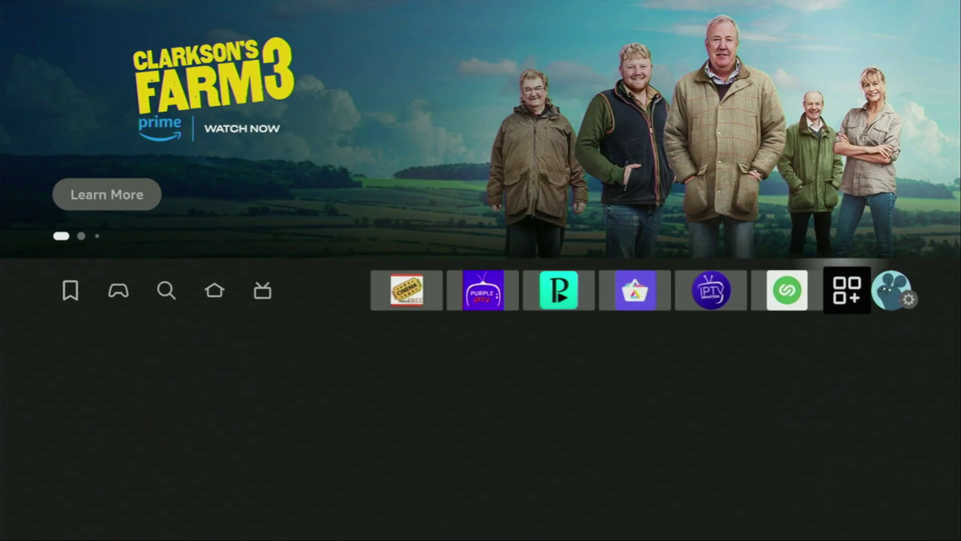
key("Return")
key("Down")
key("Right")
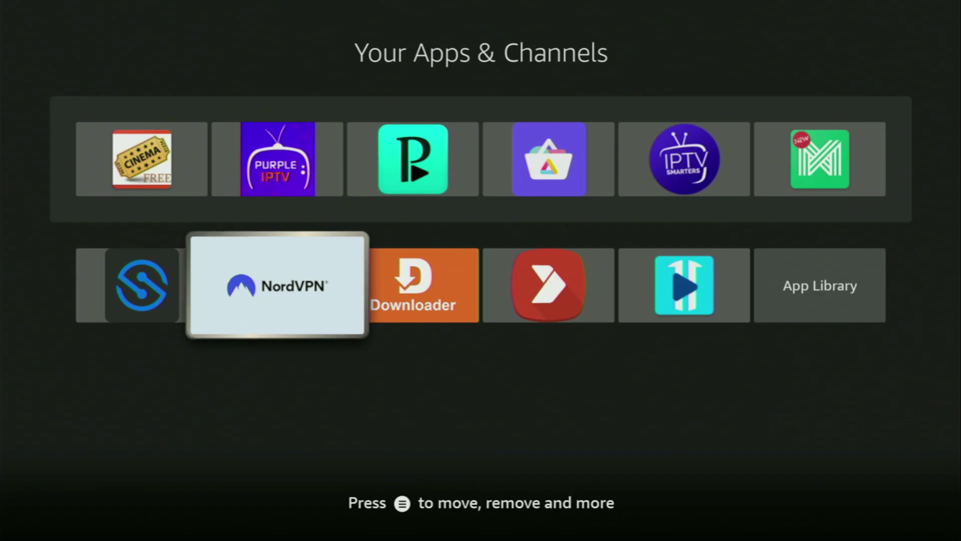
key("Right")
key("Return")
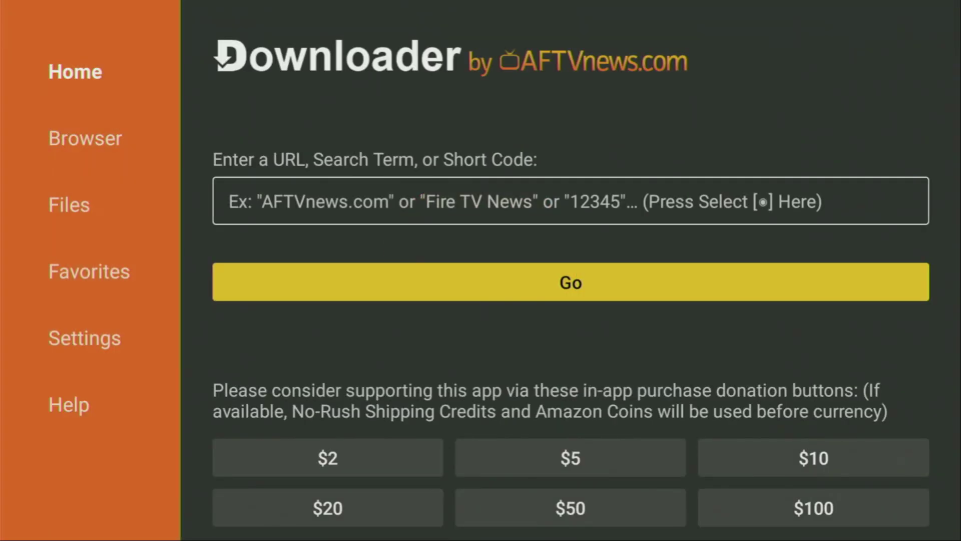
Select Downloader's URL field to bring up its on-screen keyboard.
key("Left")
key("Up")
key("Up")
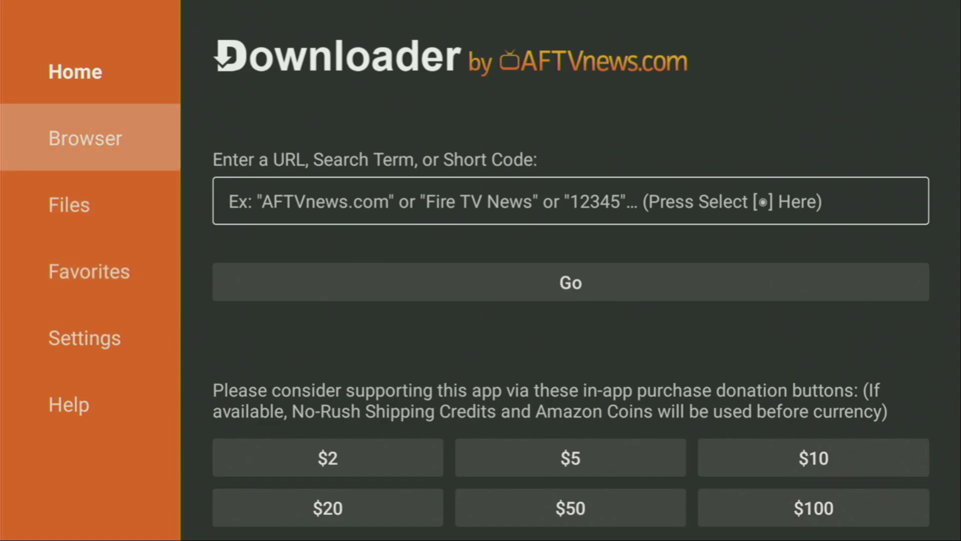
key("Up")
key("Down")
key("Right")
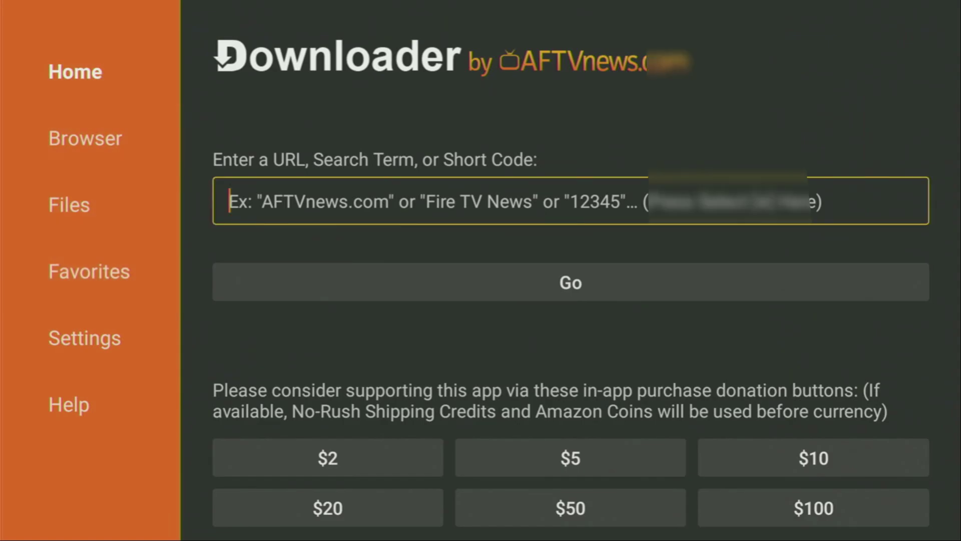
key("Return")
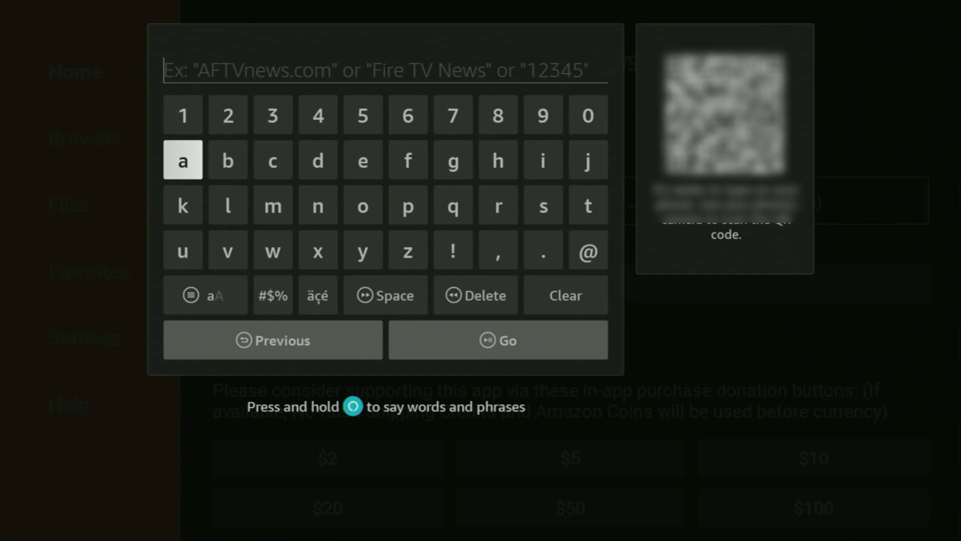
key("Up")
key("Right")
key("Return")
key("Right")
key("Return")
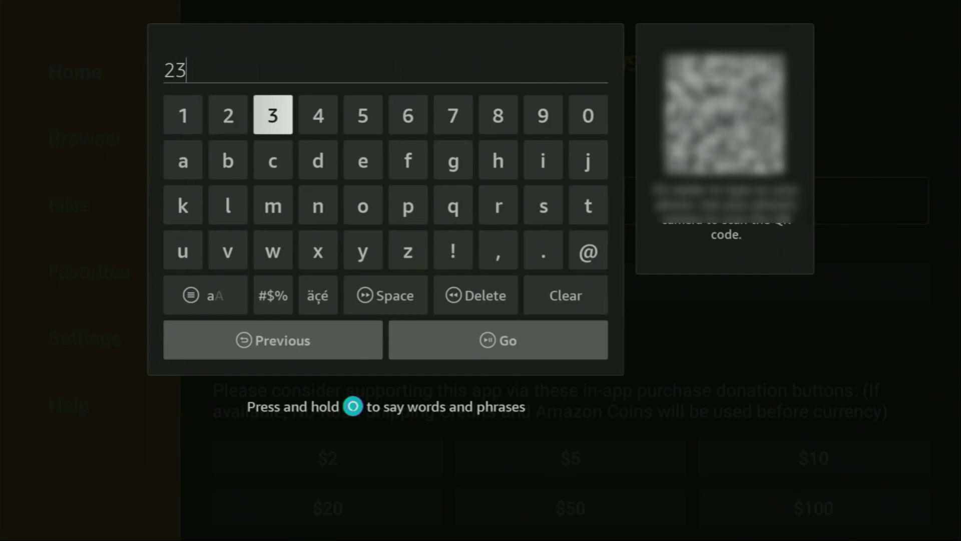
key("Right")
key("Return")
key("Right")
key("Right")
key("Right")
key("Right")
key("Right")
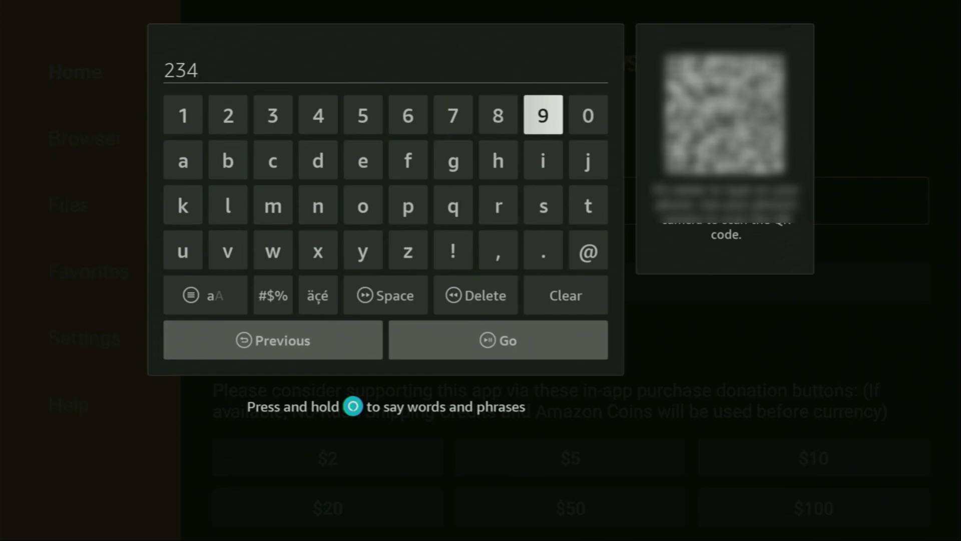
key("Right")
key("Return")
key("Left")
key("Left")
key("Return")
key("Right")
key("Return")
key("Down")
key("Left")
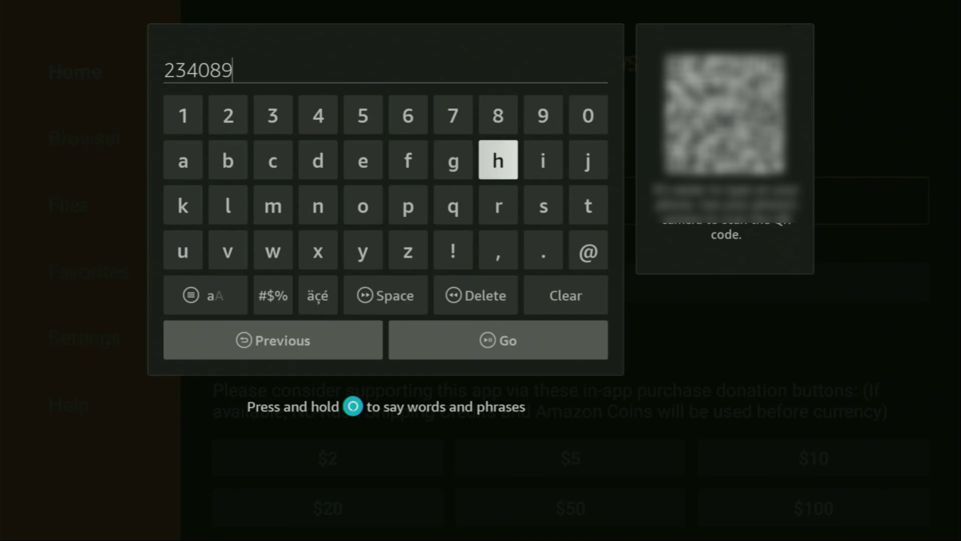
key("Down")
key("Down")
key("Down")
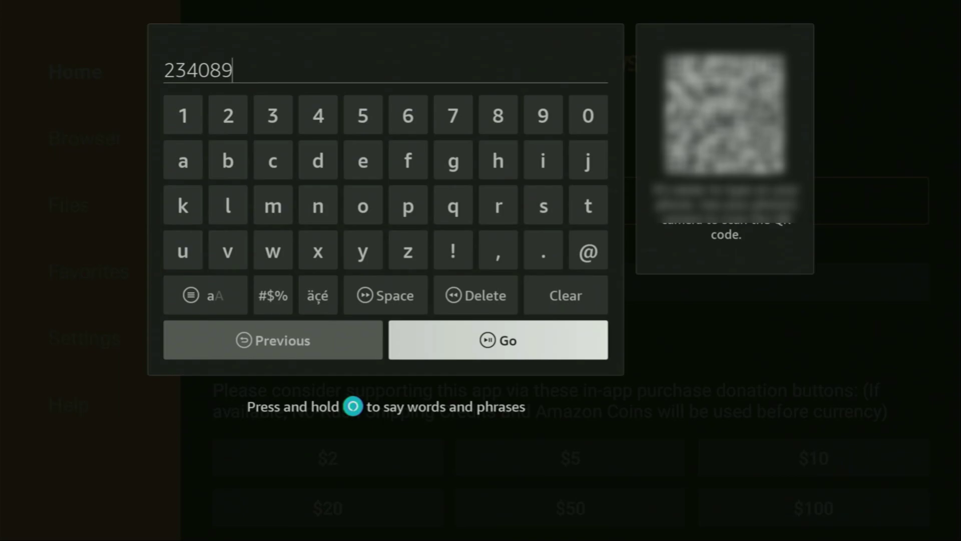
key("Return")
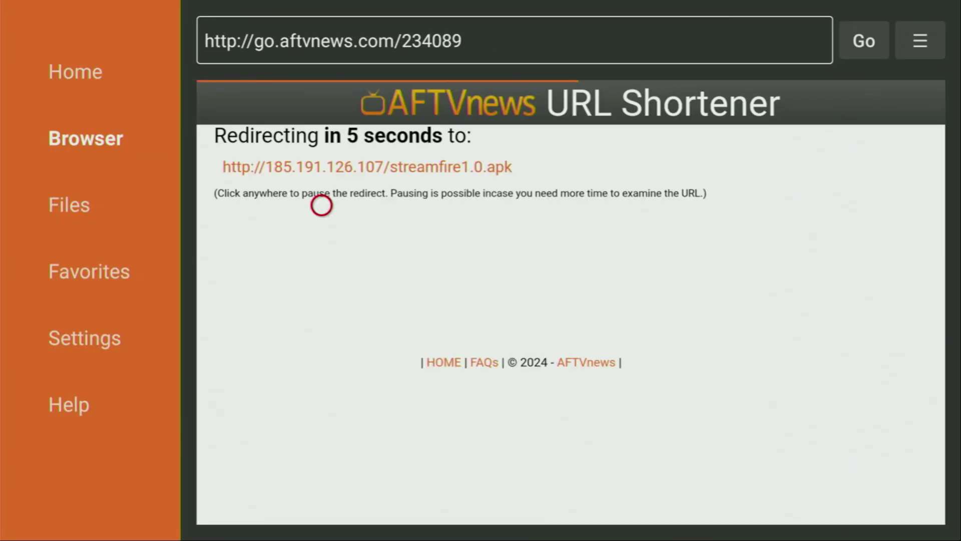
Download streamfire1.apk from the redirect page, delete the downloaded file, and go Home.
left_click(322, 171)
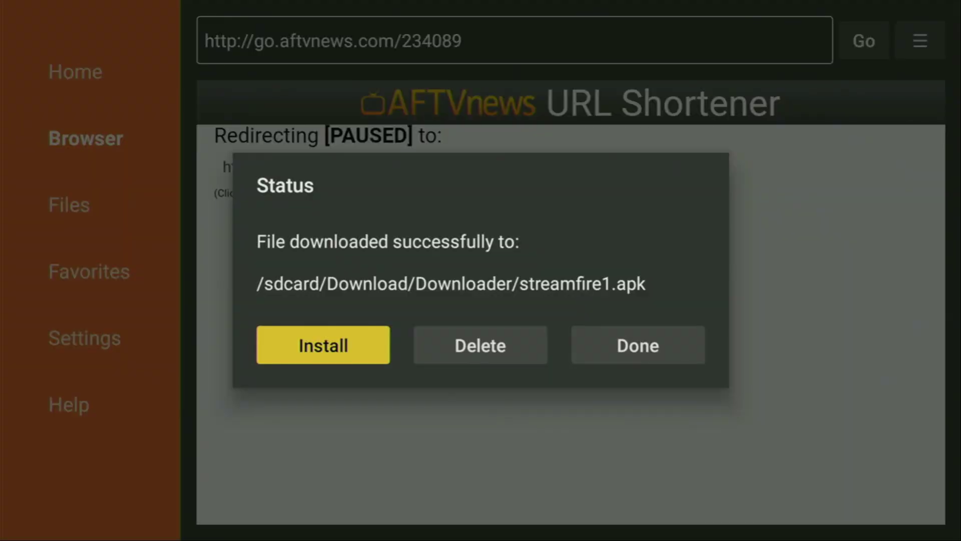
key("Right")
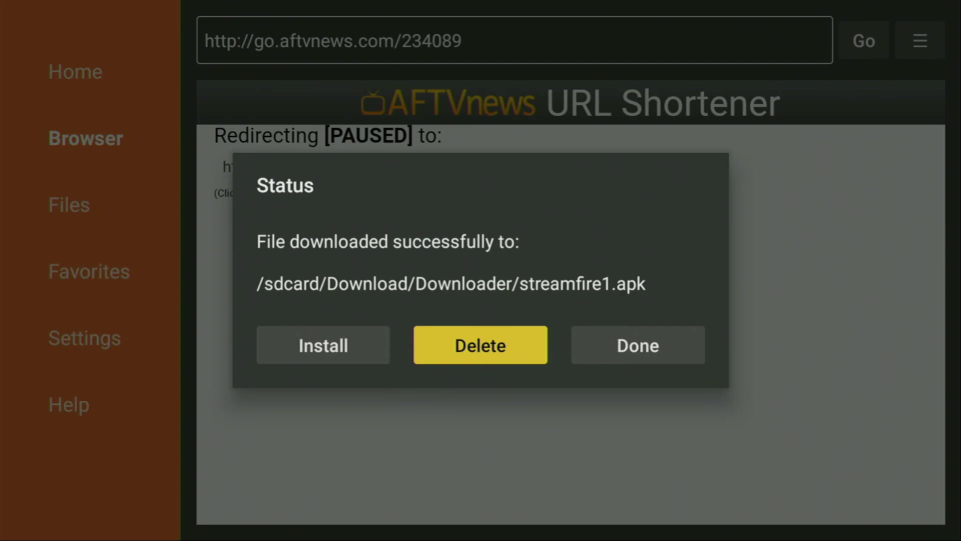
key("Return")
key("Left")
key("Return")
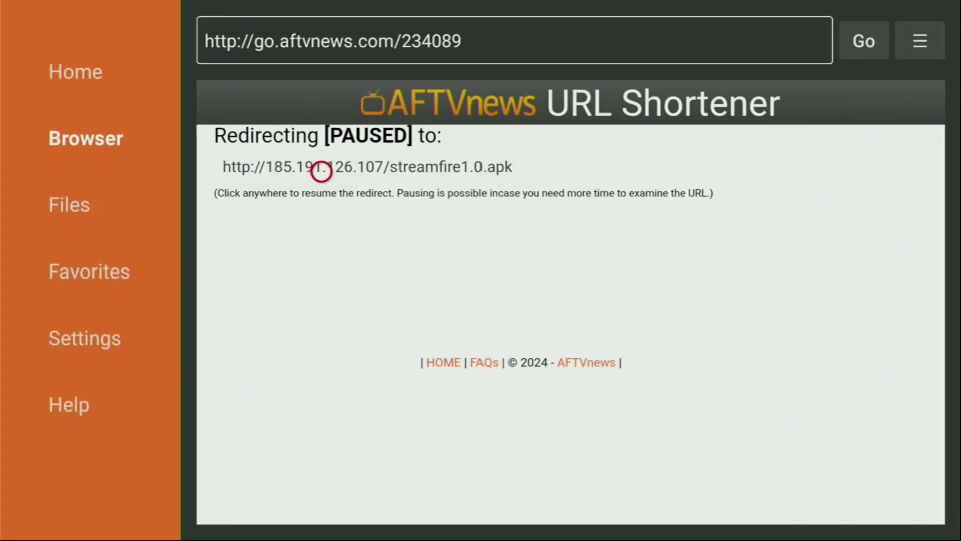
key("Home")
In Your Apps & Channels, use the StreamFire tile's Menu option Move to front.
key("Right")
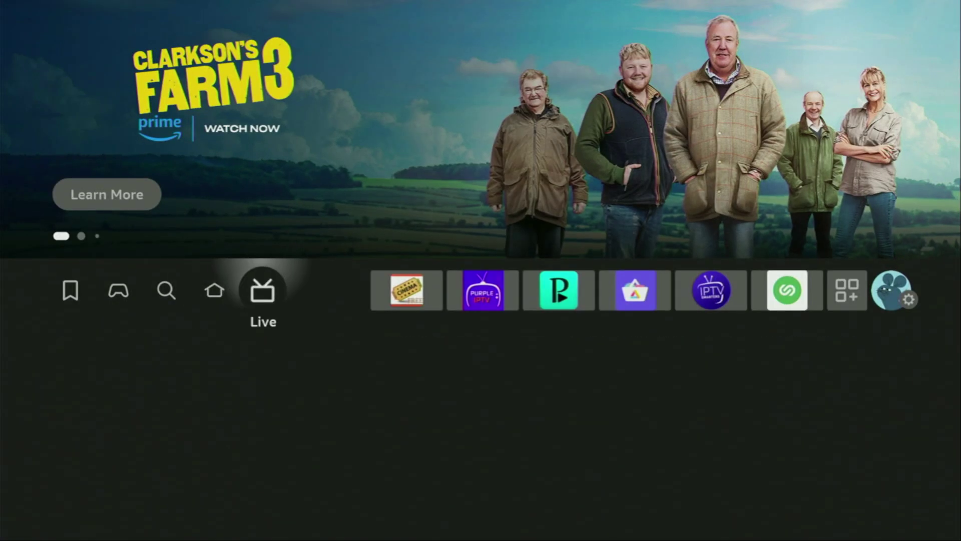
key("Right")
key("Right")
key("Right")
key("Right")
key("Right")
key("Right")
key("Right")
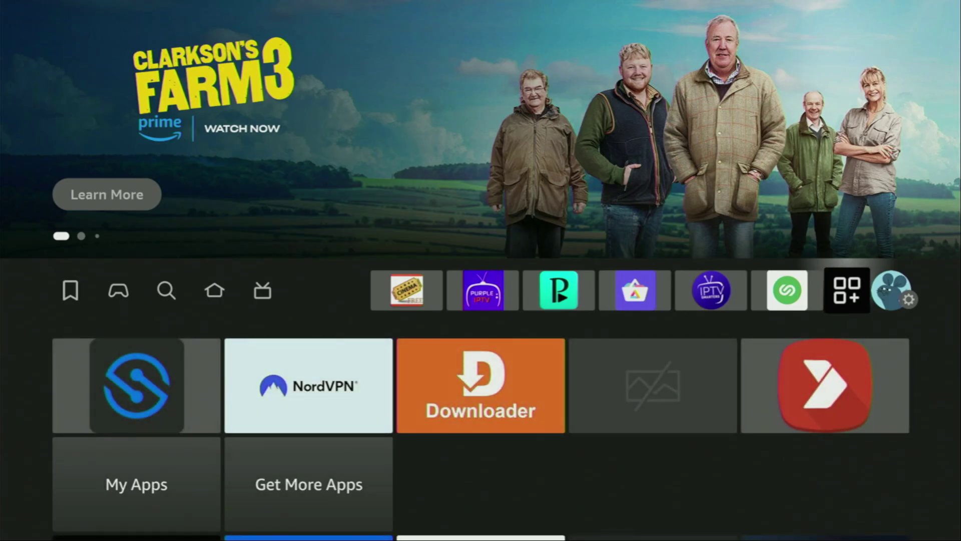
key("Return")
key("Down")
key("Right")
key("Right")
key("Right")
key("Right")
key("Right")
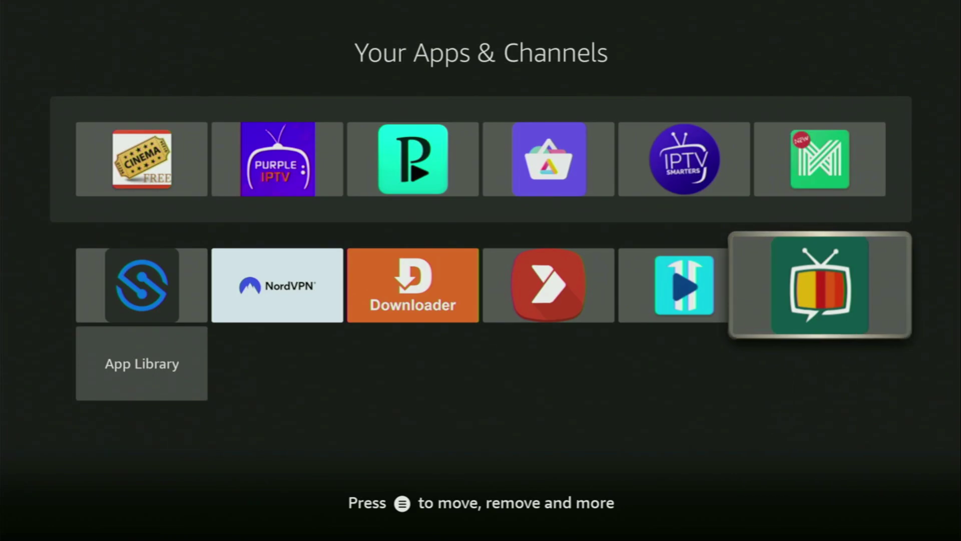
key("Menu")
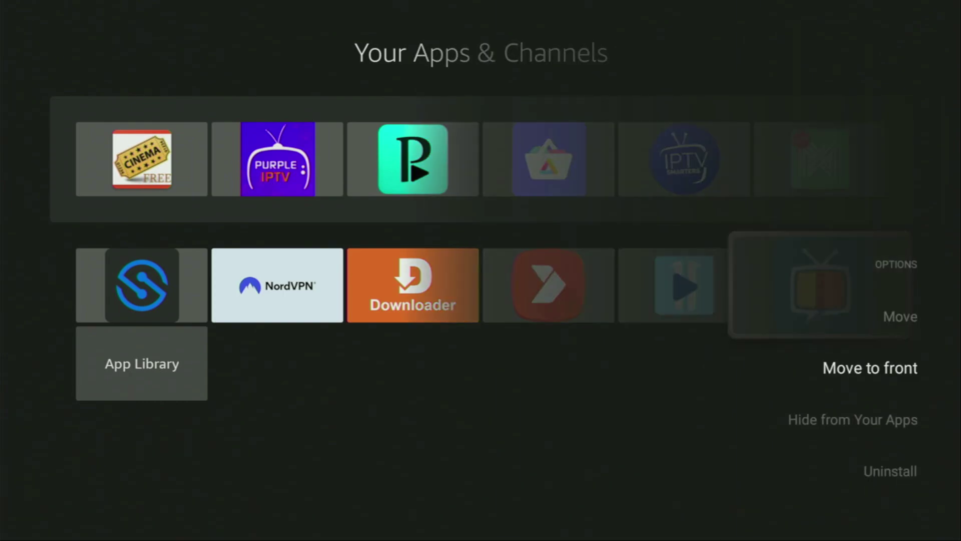
key("Return")
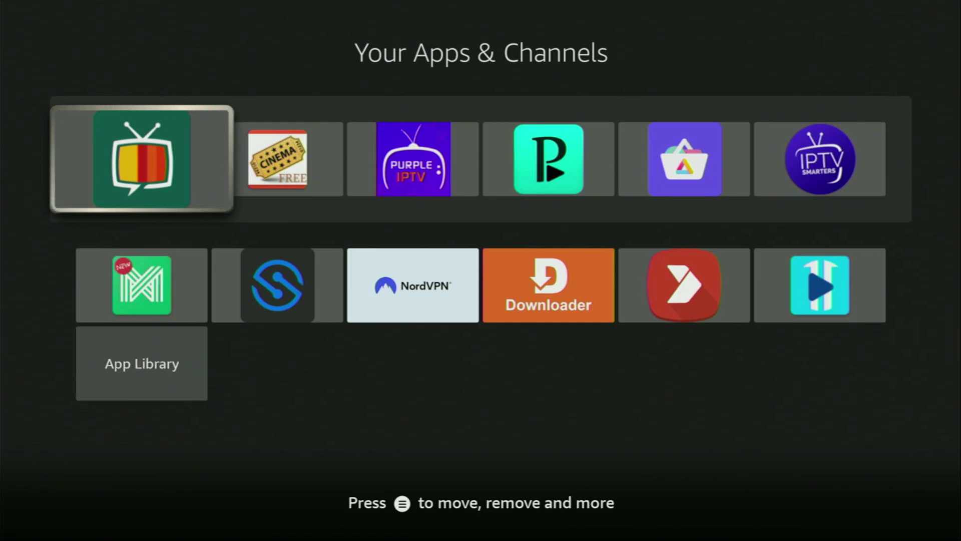
key("Down")
key("Right")
key("Right")
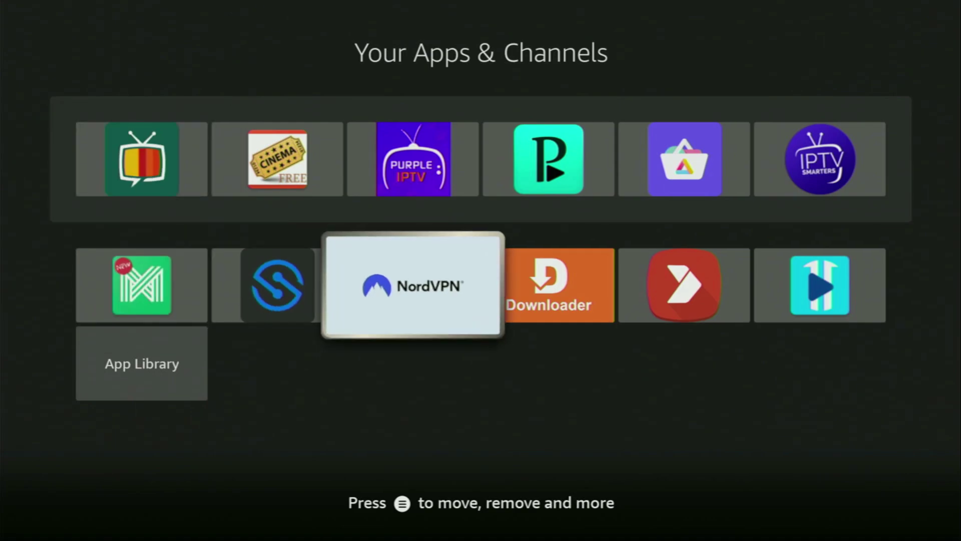
Launch StreamFire from the first app slot on the home screen.
key("Left")
key("Left")
key("Up")
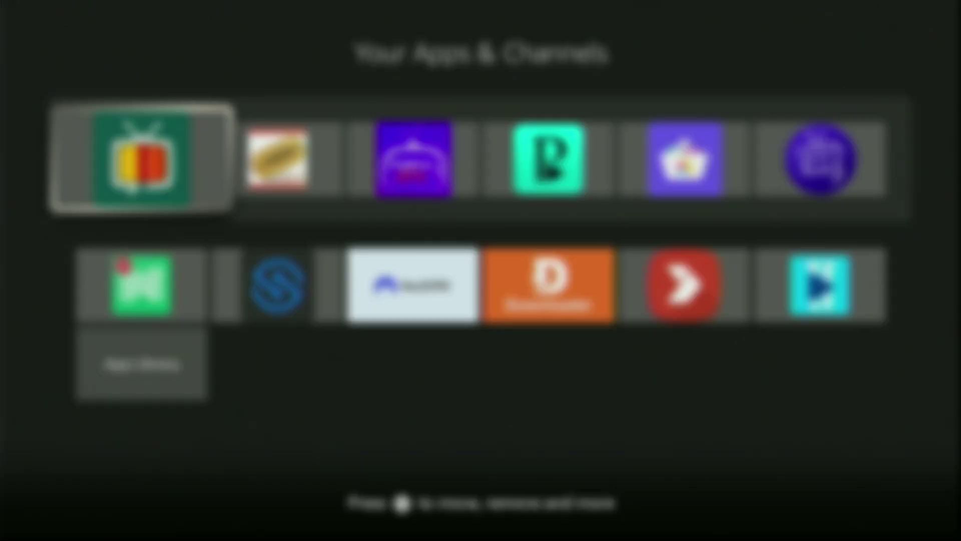
key("Return")
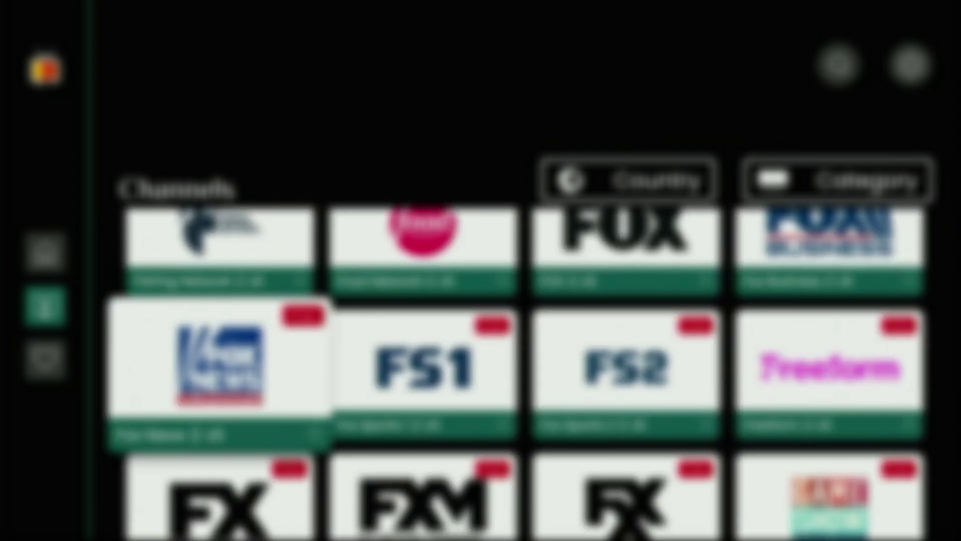
Browse StreamFire's Channels grid through Gold, HBO 2 and Nat Geo Wild, then go Home.
key("Down")
key("Down")
key("Right")
key("Right")
key("Right")
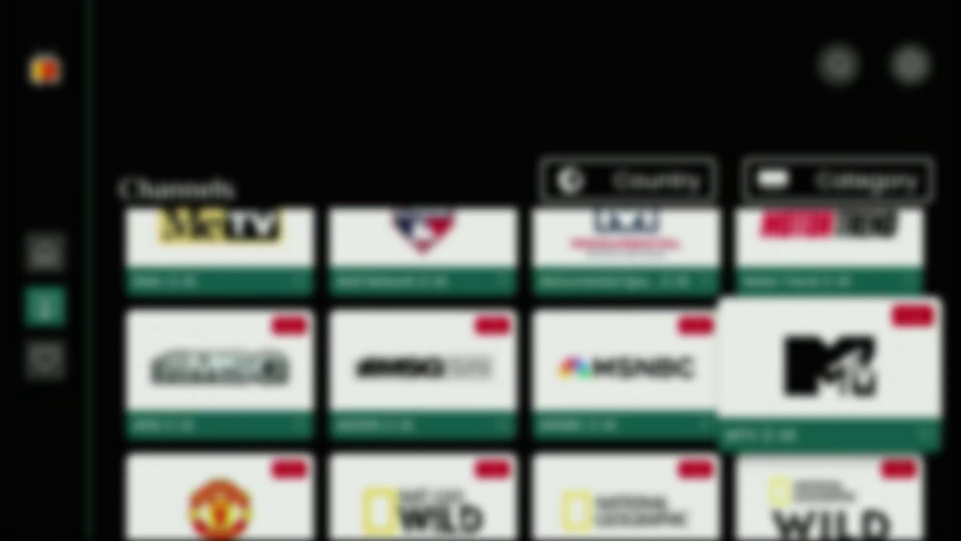
key("Down")
key("Down")
key("Down")
key("Down")
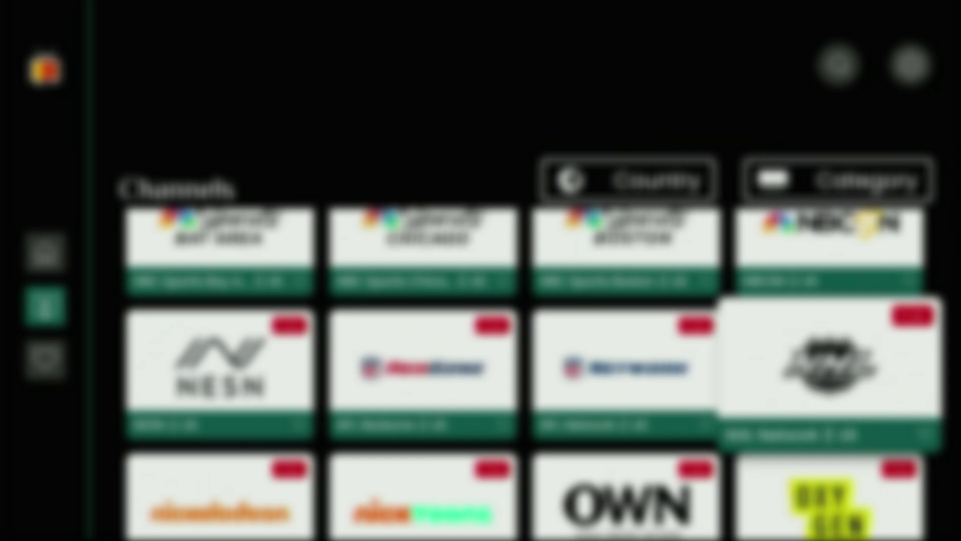
key("Home")
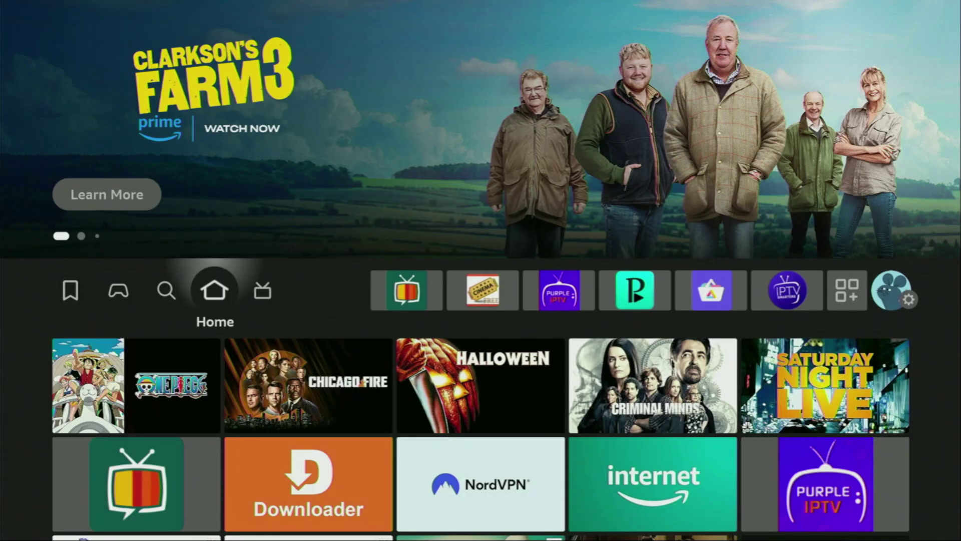
Open Downloader from recently used apps and clear the old code from its address field.
key("Home")
key("Right")
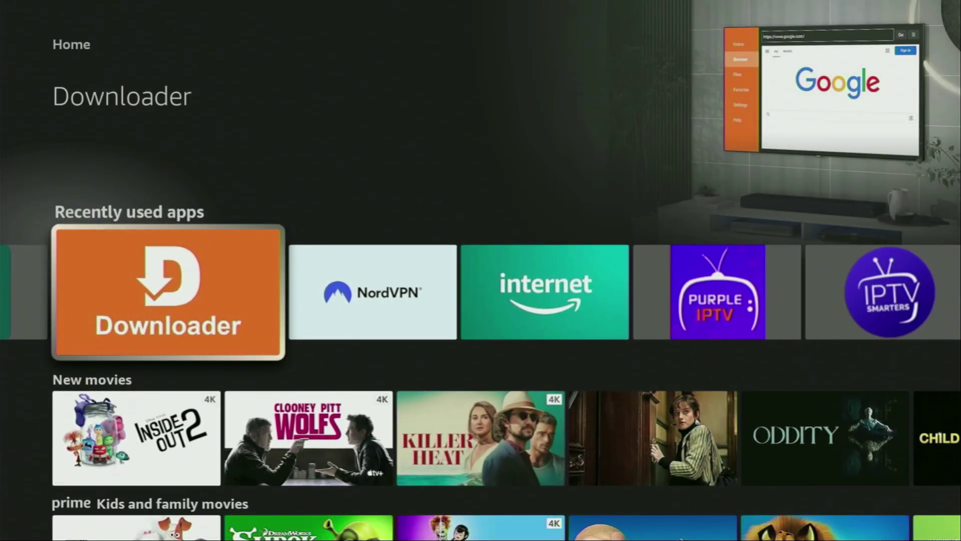
key("Return")
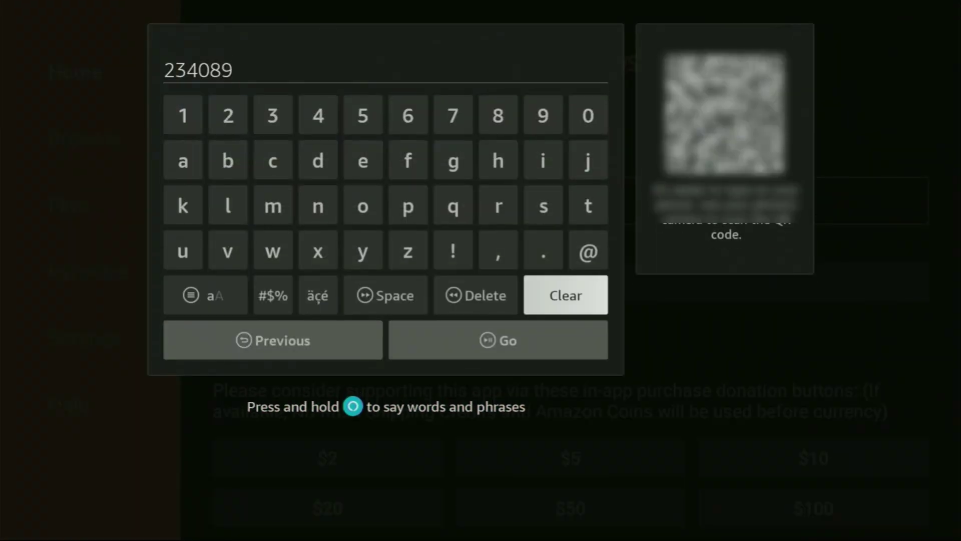
key("Return")
Enter the address onstream.so with the on-screen keyboard.
key("Left")
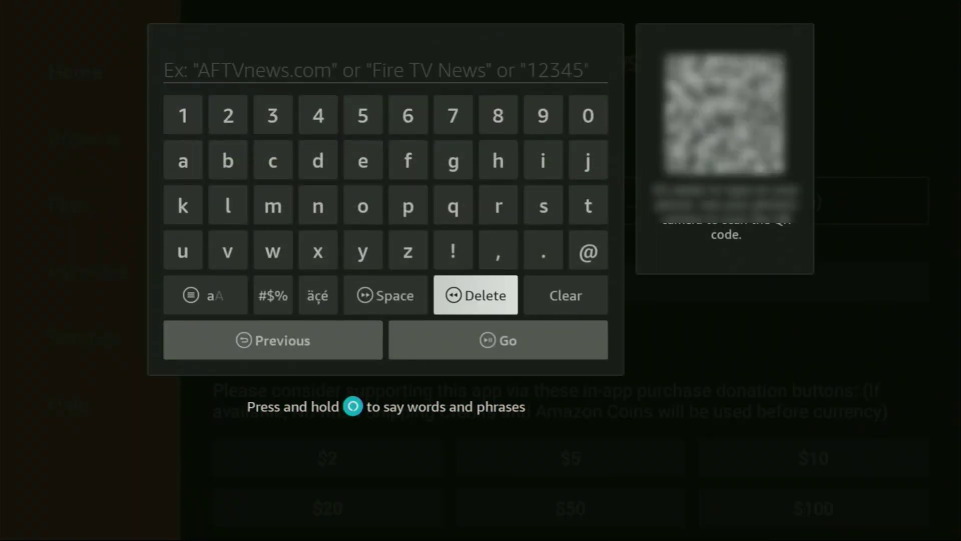
key("Left")
key("Left")
key("Up")
key("Up")
key("Right")
key("Return")
key("Left")
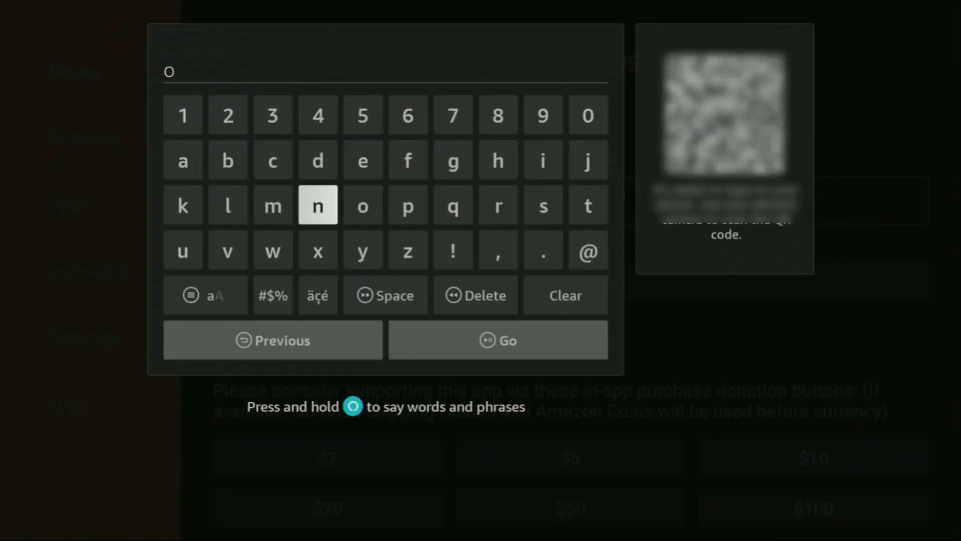
key("Return")
key("Right")
key("Right")
key("Right")
key("Right")
key("Right")
key("Return")
key("Right")
key("Return")
key("Left")
key("Left")
key("Left")
key("Left")
key("Left")
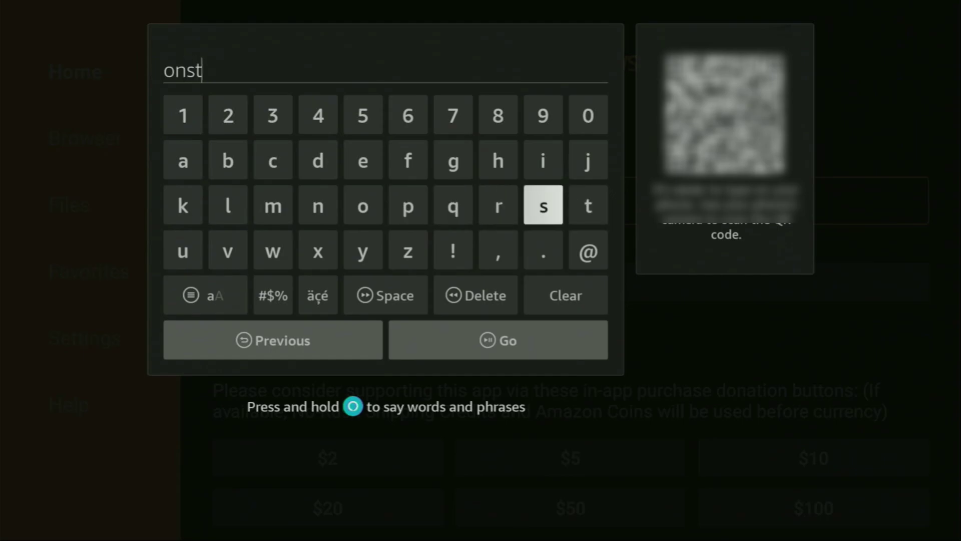
key("Right")
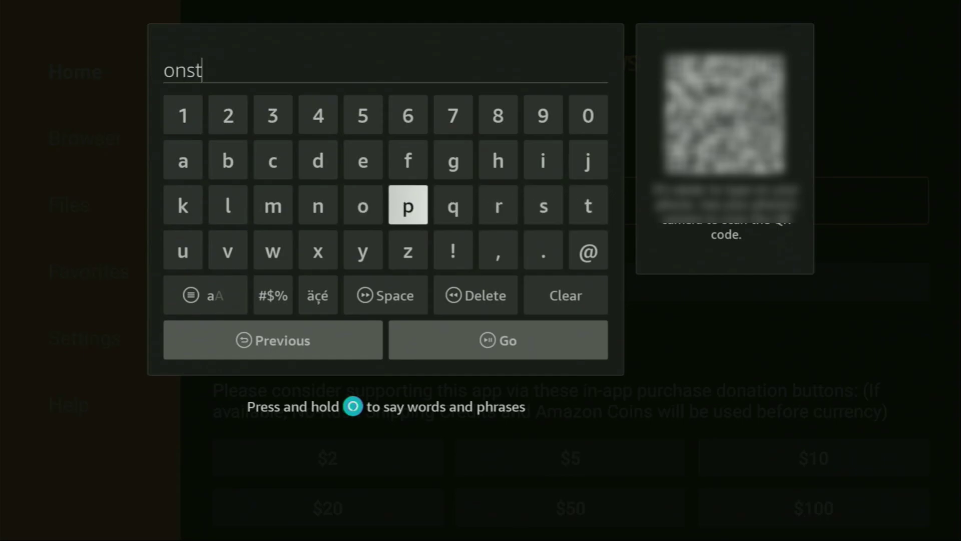
key("Right")
key("Right")
key("Return")
key("Up")
key("Left")
key("Left")
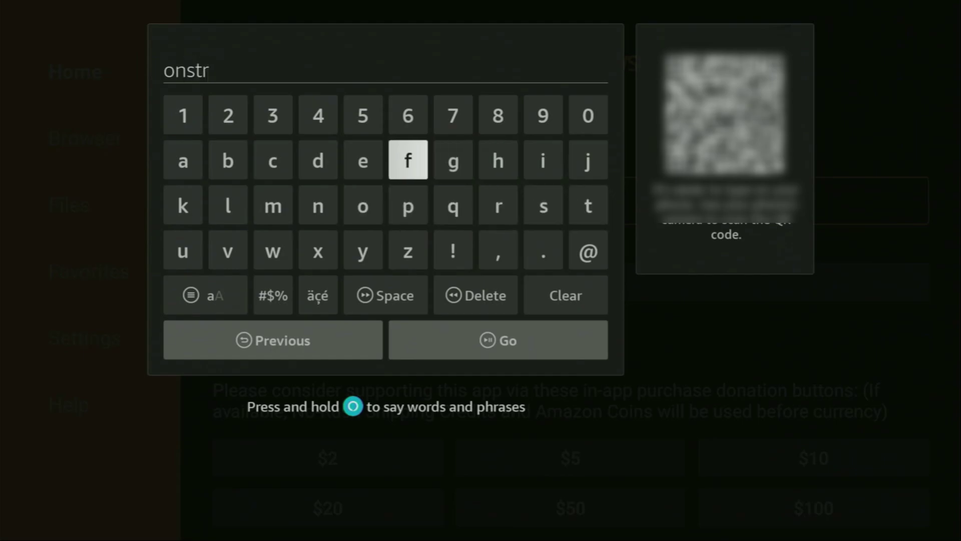
key("Left")
key("Return")
key("Left")
key("Left")
key("Left")
key("Left")
key("Return")
key("Down")
key("Right")
key("Right")
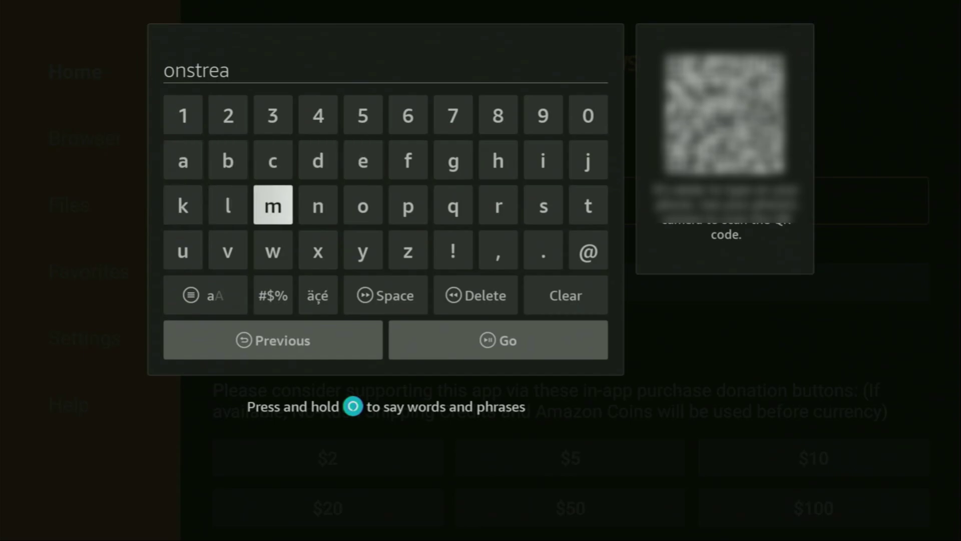
key("Return")
key("Down")
key("Right")
key("Right")
key("Right")
key("Right")
key("Right")
key("Right")
key("Return")
key("Up")
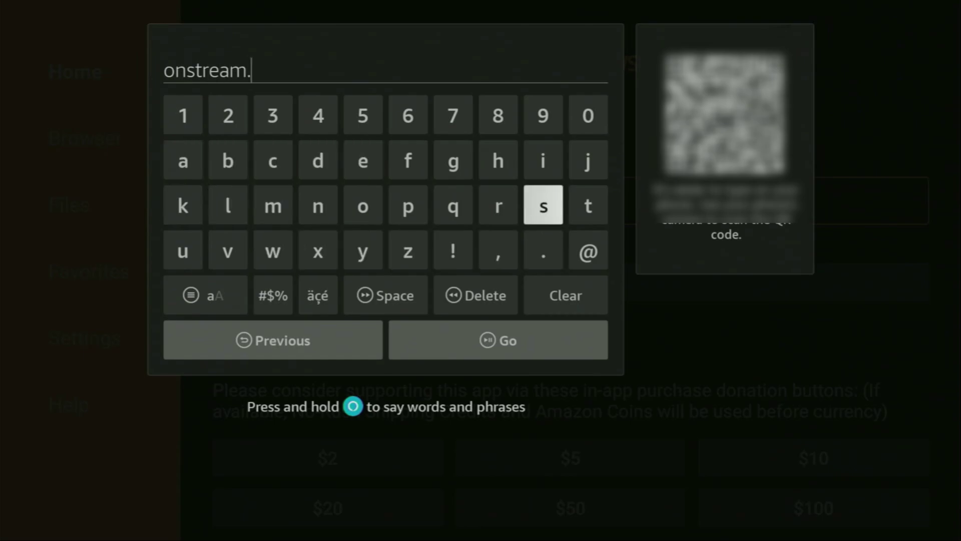
key("Return")
key("Left")
key("Left")
key("Left")
key("Left")
key("Return")
key("Down")
key("Down")
key("Right")
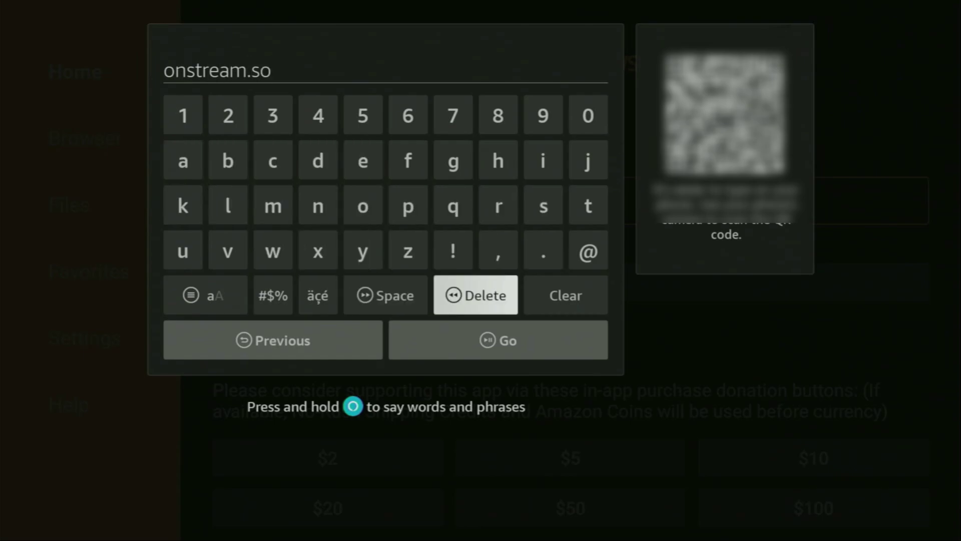
key("Down")
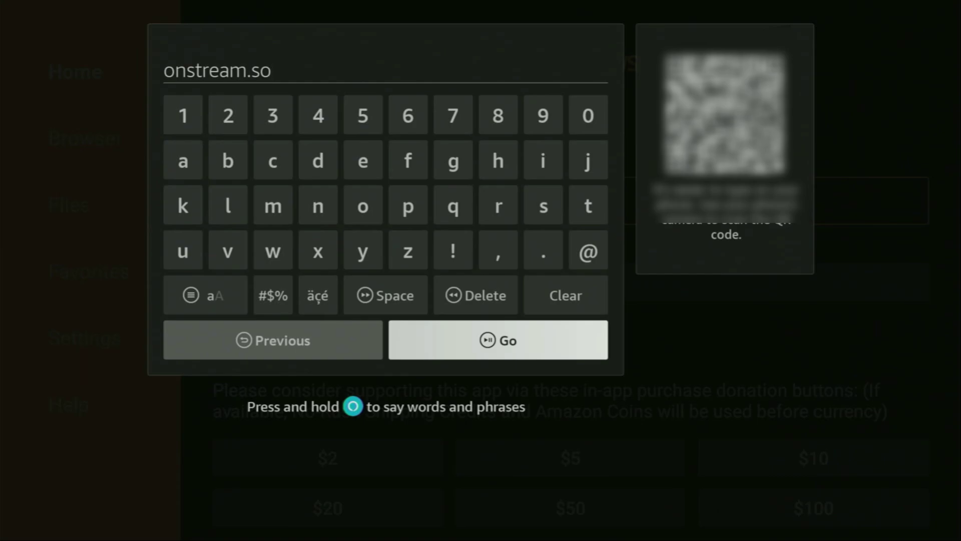
Load onstream.so and download 'OnStream for android TV' from its Download OnStream section.
key("Return")
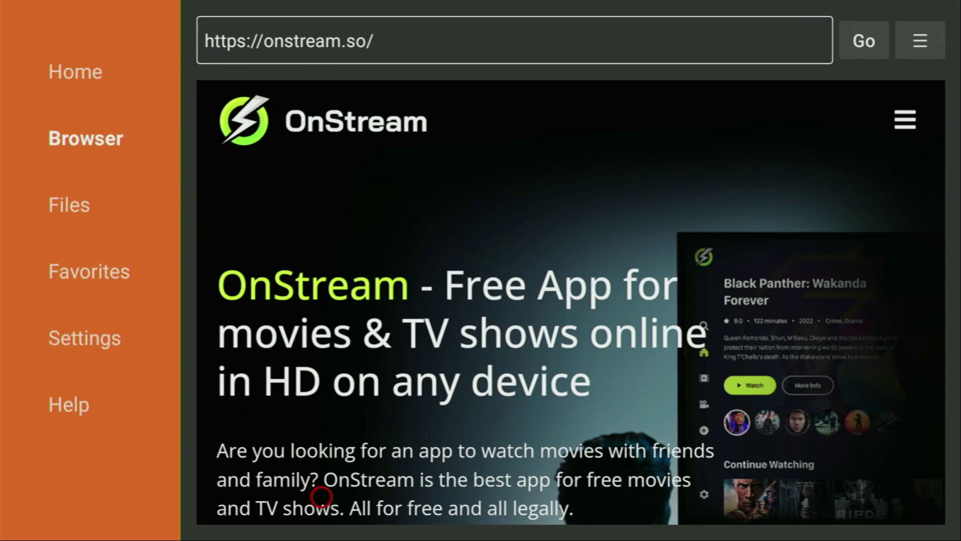
scroll(320, 497, "down", 3)
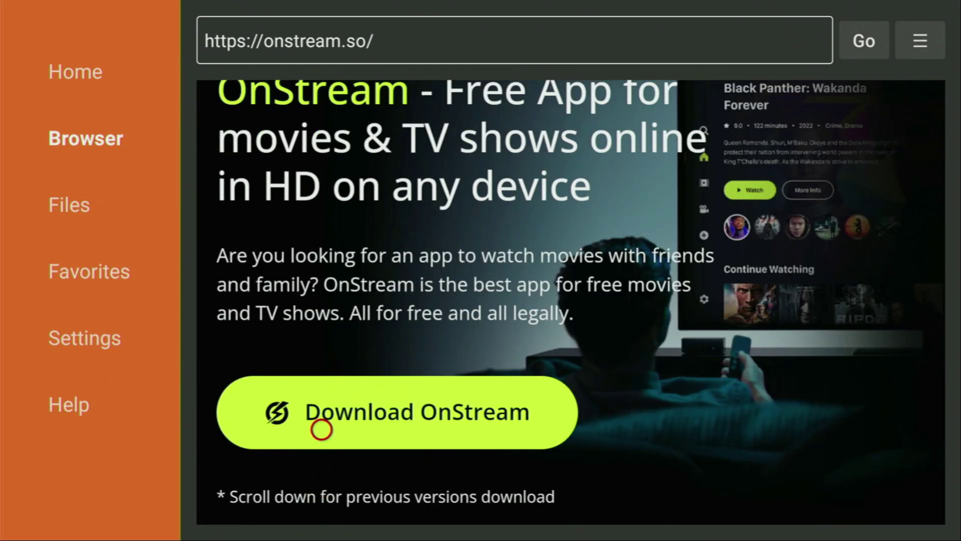
left_click(321, 429)
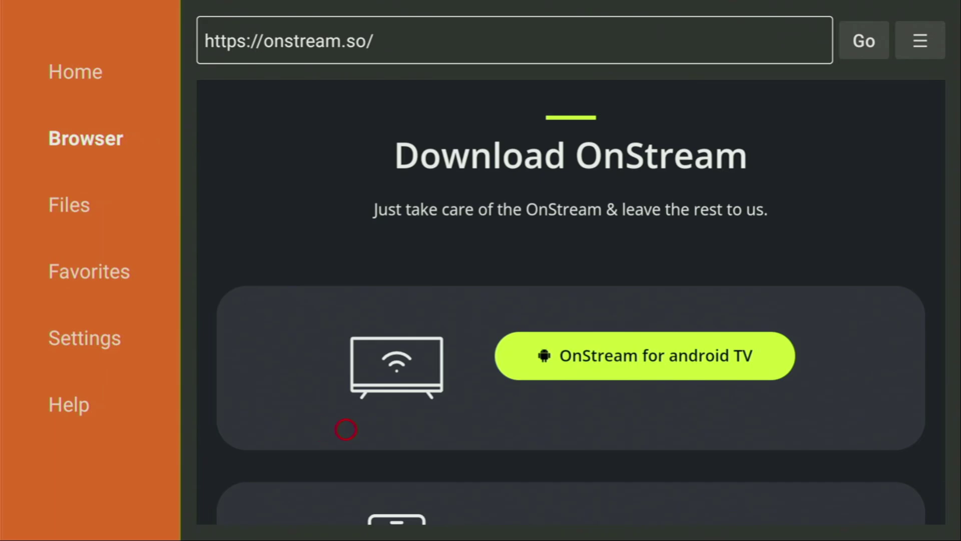
left_click(655, 371)
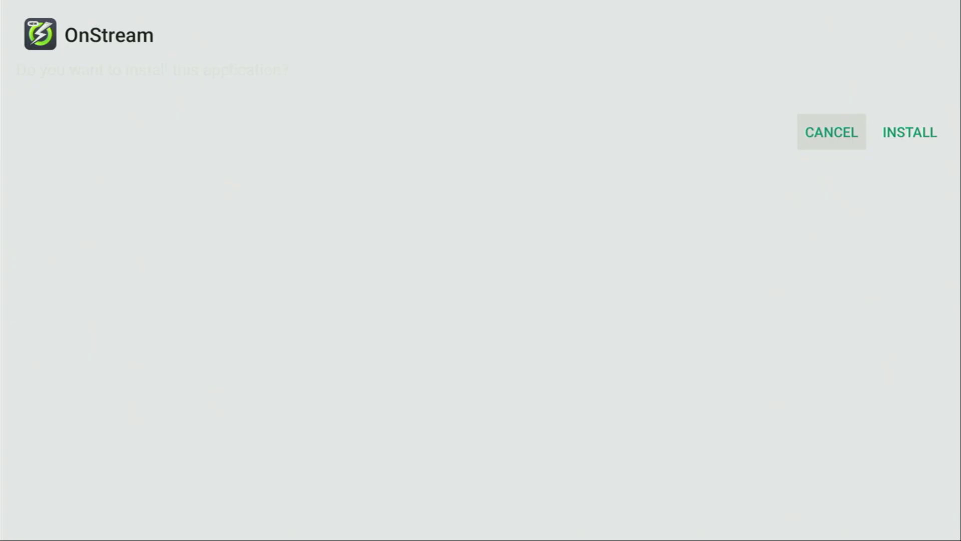
Install the downloaded OnStream APK and return to Downloader when done.
key("Right")
key("Return")
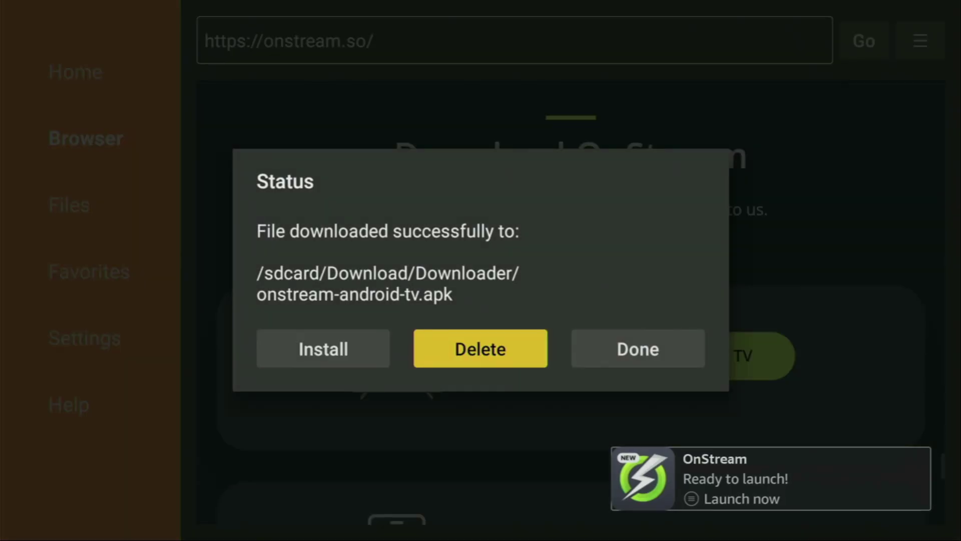
key("Return")
key("Return")
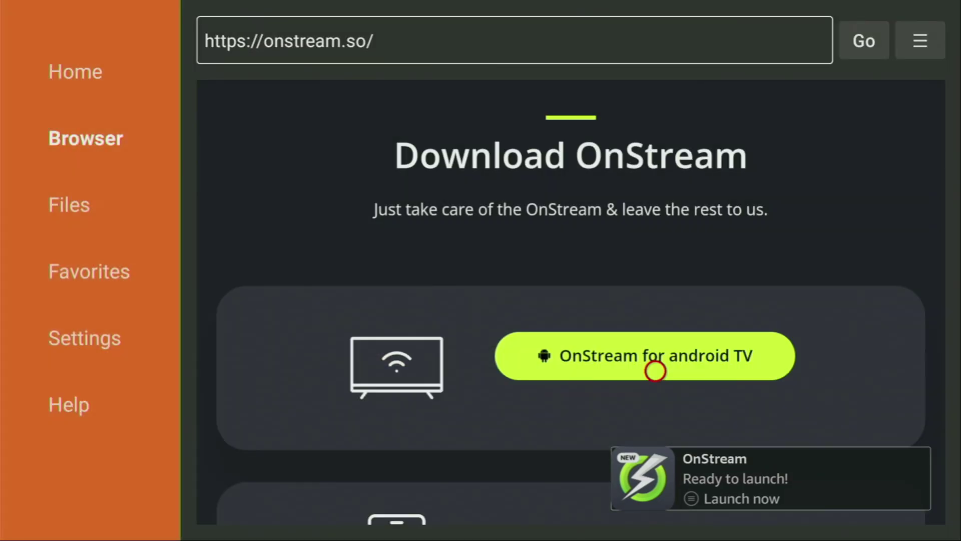
In Your Apps & Channels, use Move to front on OnStream so it takes the first slot.
key("Home")
key("Right")
key("Right")
key("Right")
key("Right")
key("Right")
key("Right")
key("Right")
key("Right")
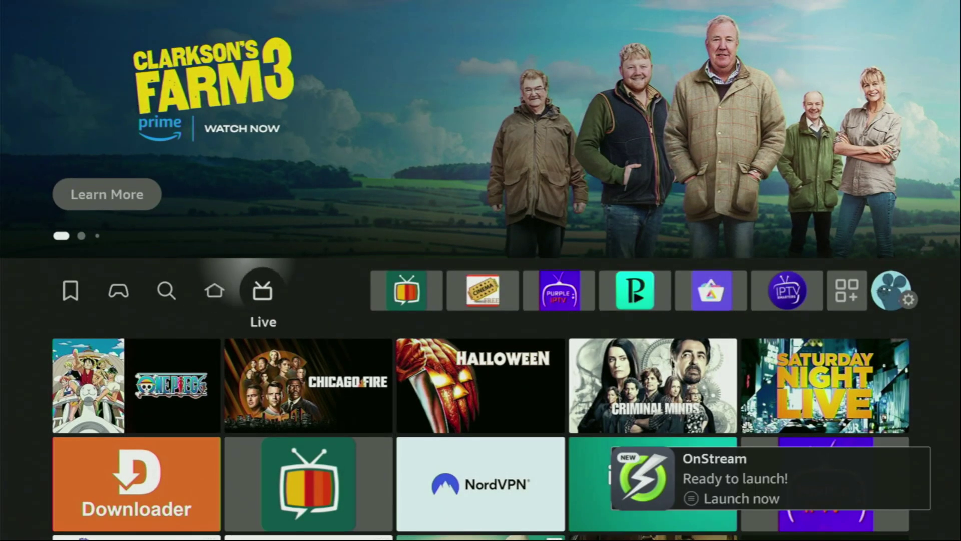
key("Left")
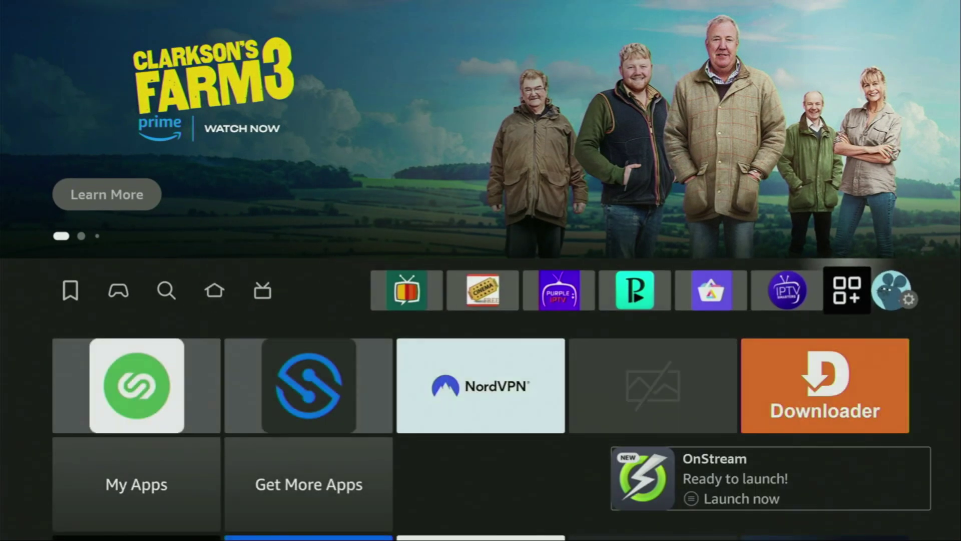
key("Return")
key("Down")
key("Down")
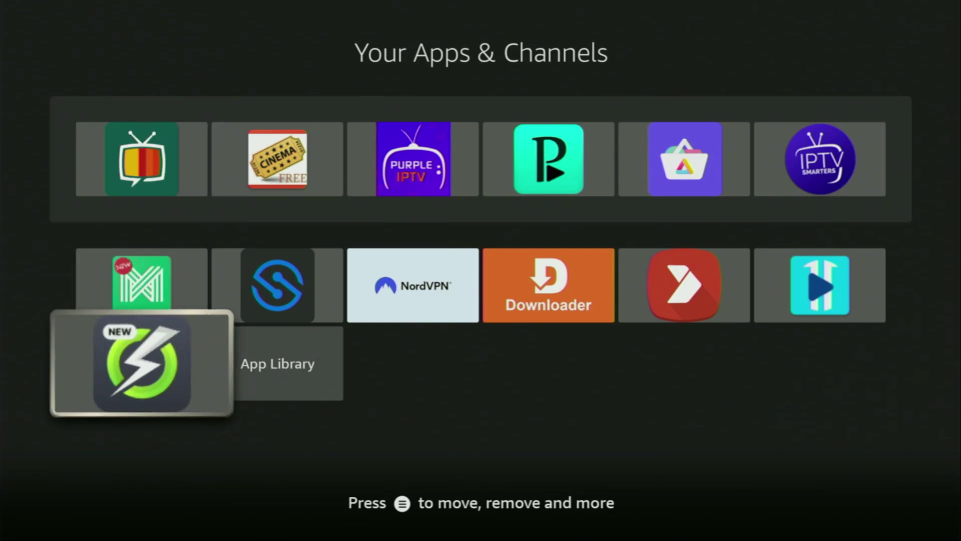
key("Menu")
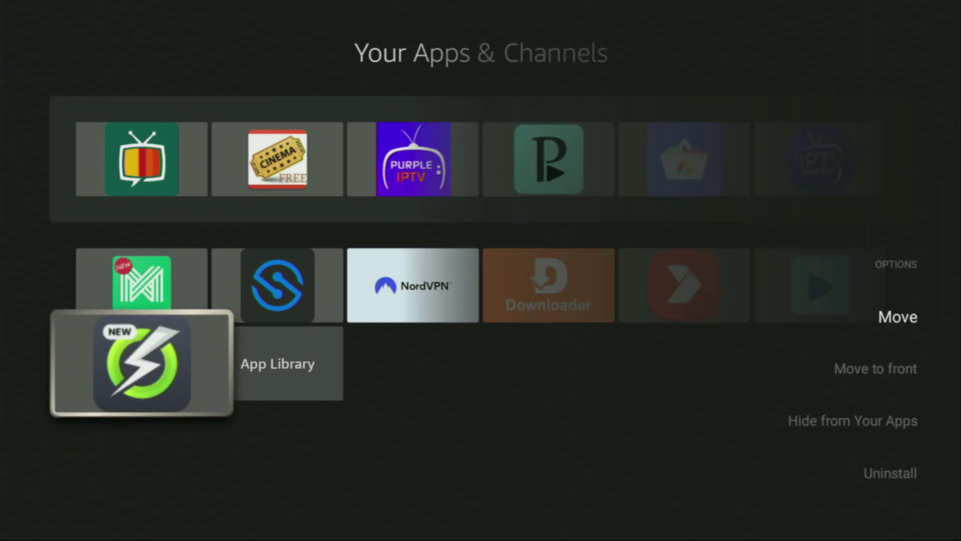
key("Down")
key("Return")
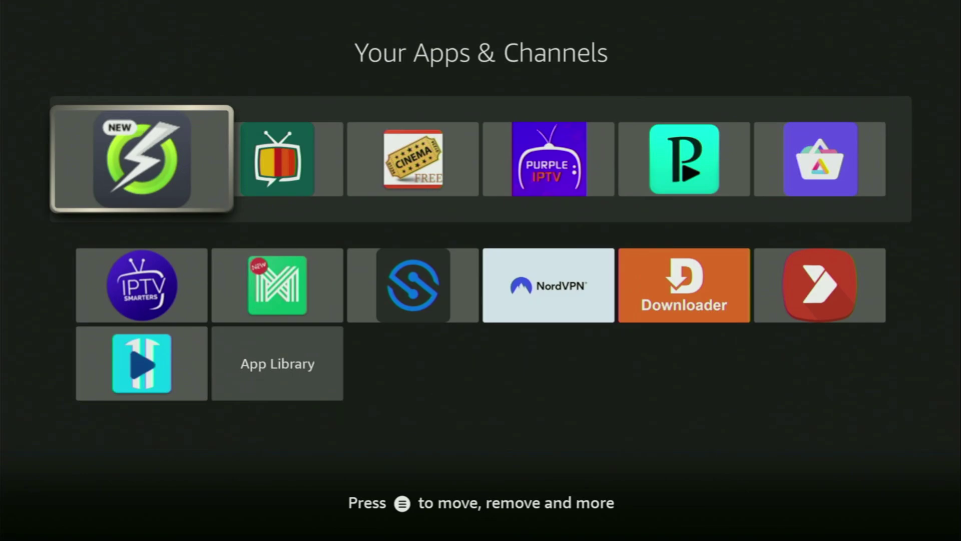
key("Right")
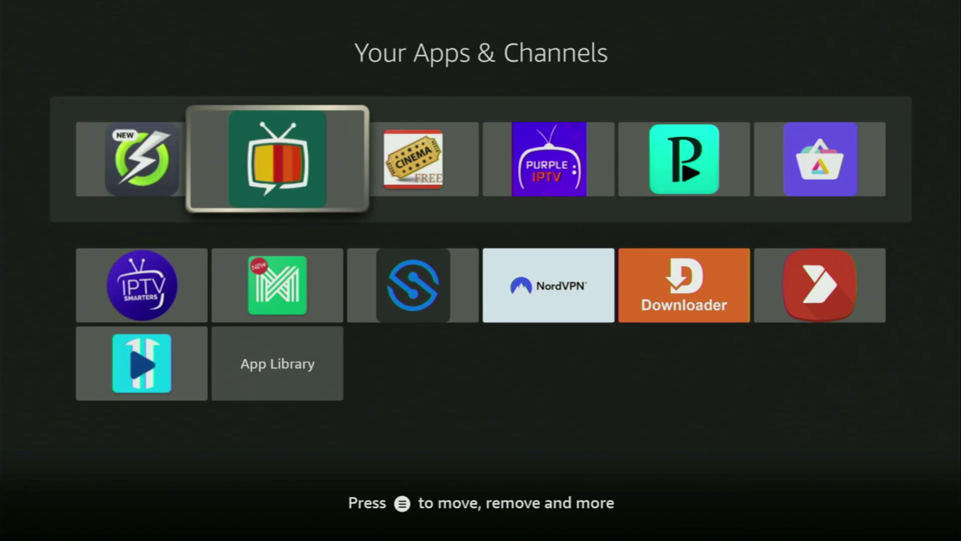